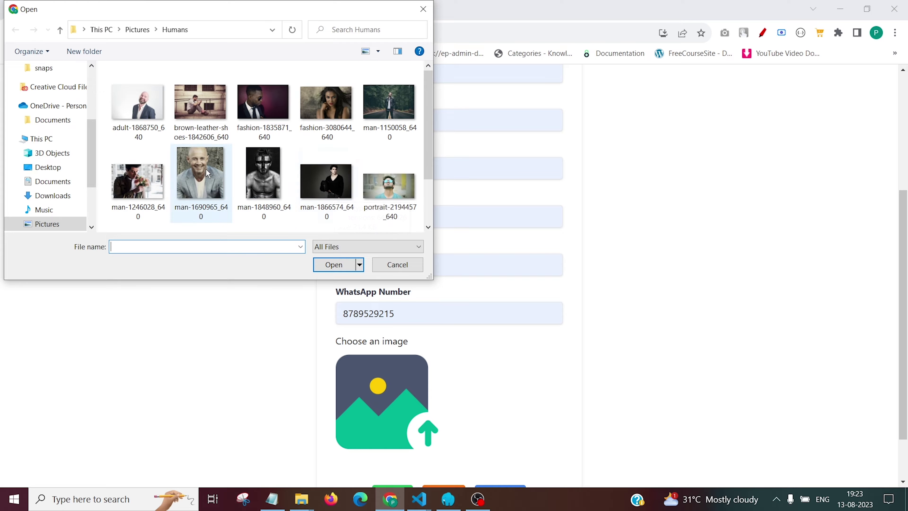
Step: Attach portrait-2194457_640.jpg as the visitor's image and submit the visitor form
left_click(137, 180)
left_click(389, 187)
left_click(334, 265)
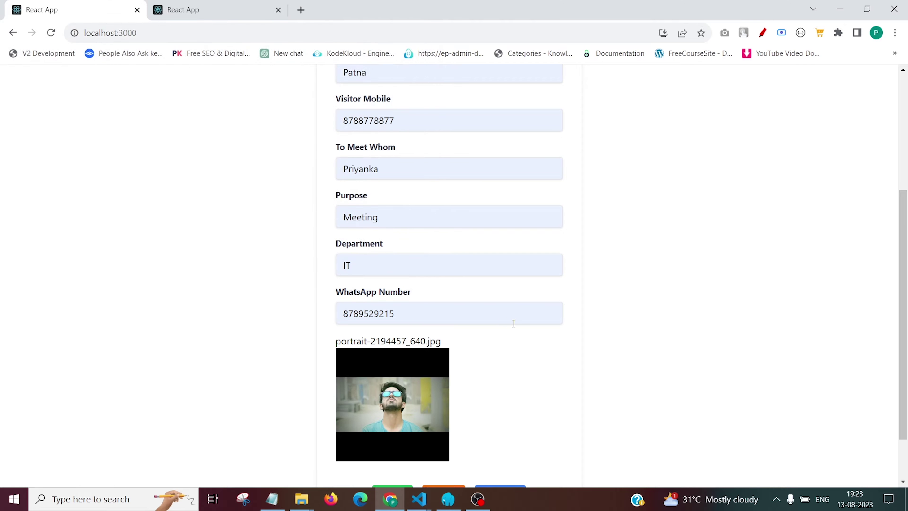
scroll(513, 321, "down", 2)
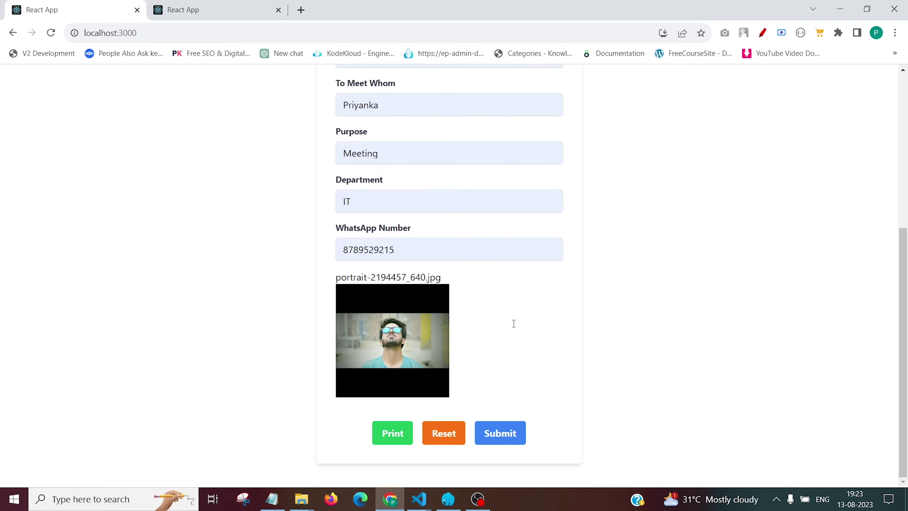
left_click(496, 433)
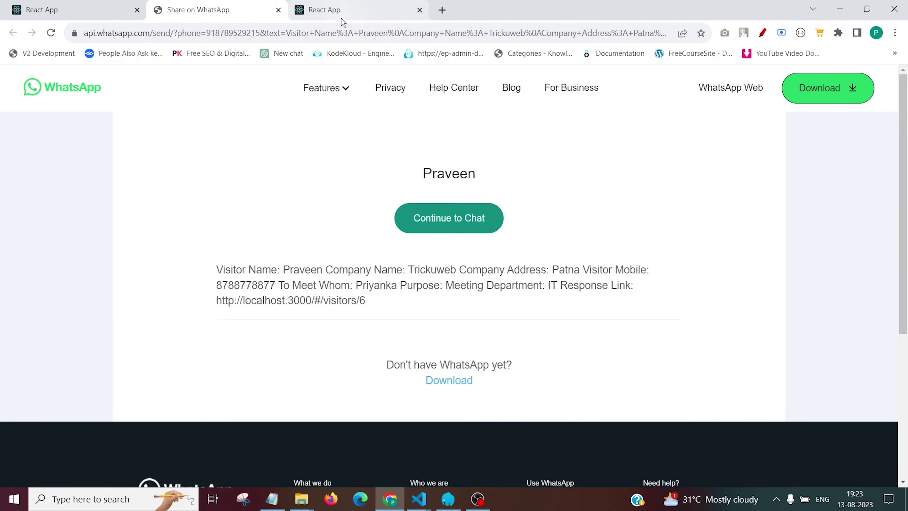
Step: Refresh the visitors list and examine the new entry across all its columns
left_click(304, 23)
left_click(51, 34)
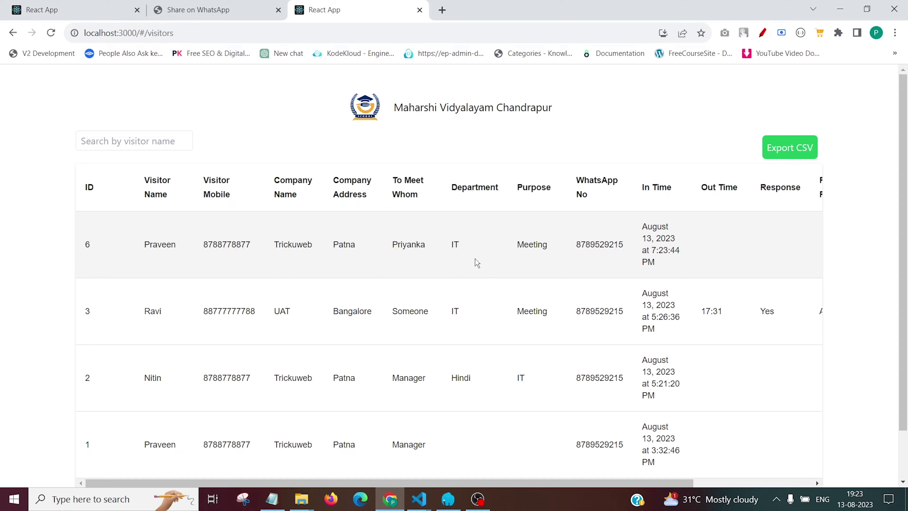
scroll(462, 260, "right", 4)
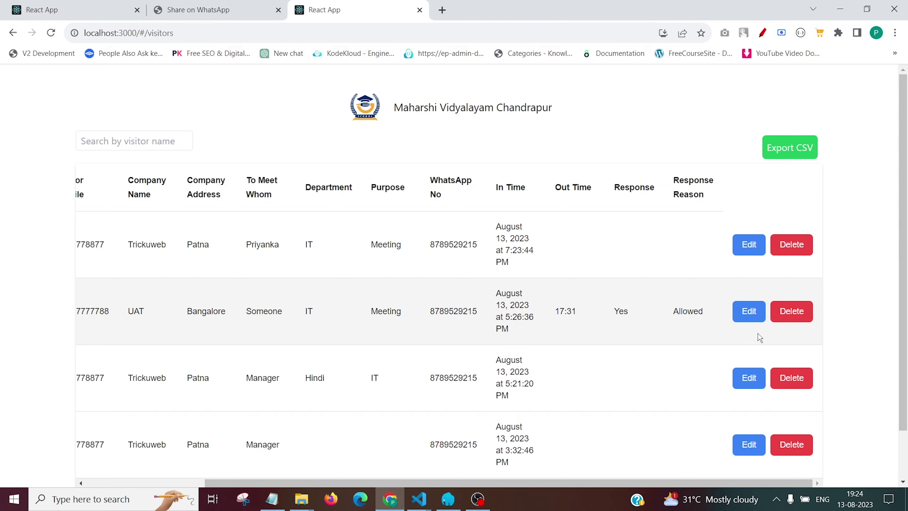
Step: Filter the visitors list by one visitor's name, review that record and clear the search
left_click(184, 148)
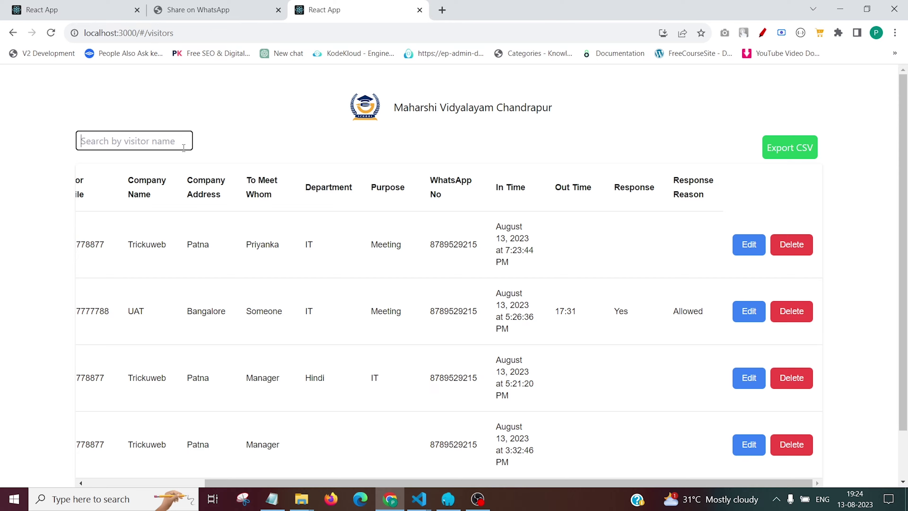
type("rav")
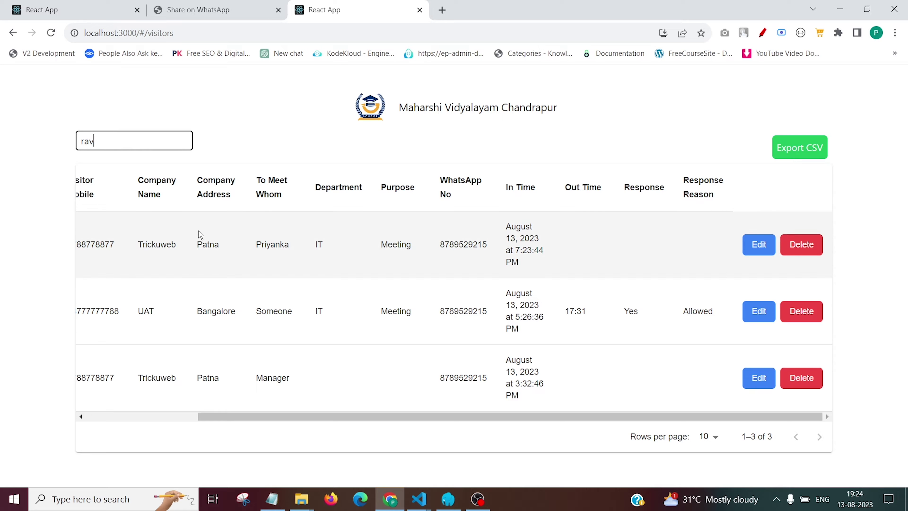
type("i")
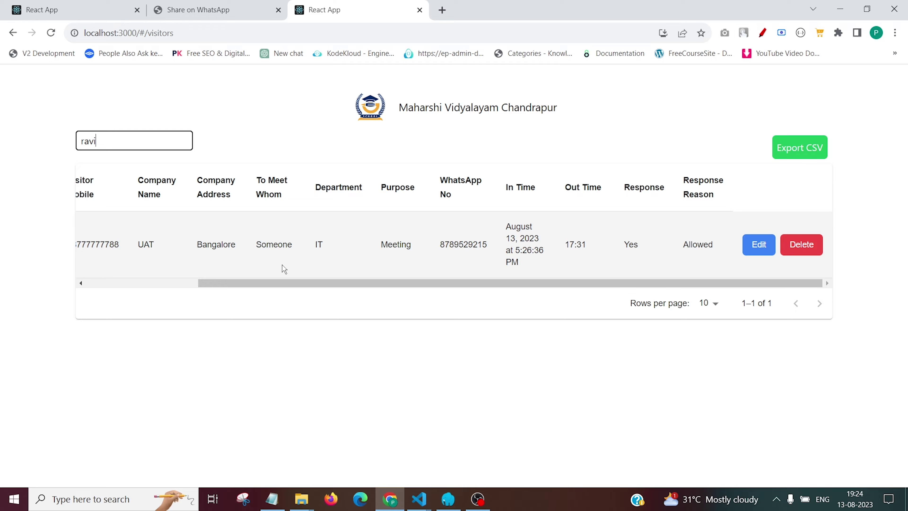
left_click_drag(284, 282, 185, 281)
key("ctrl+a")
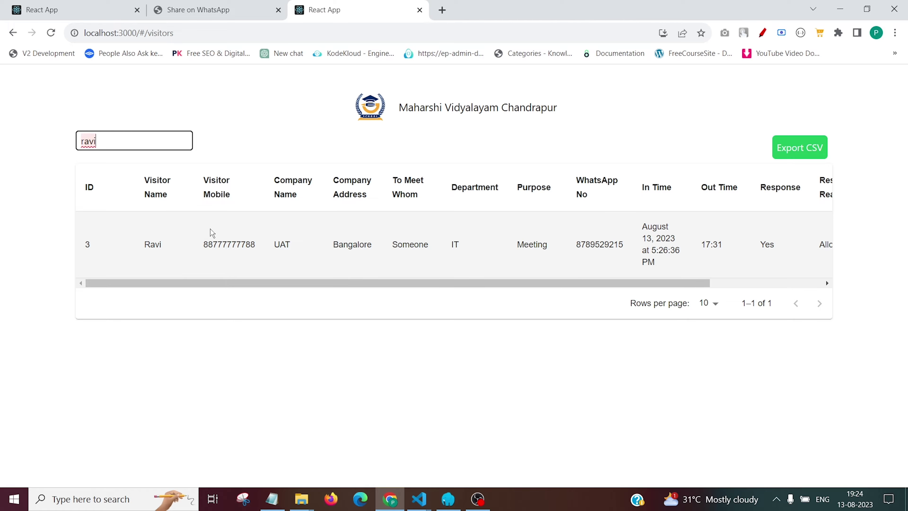
key("BackSpace")
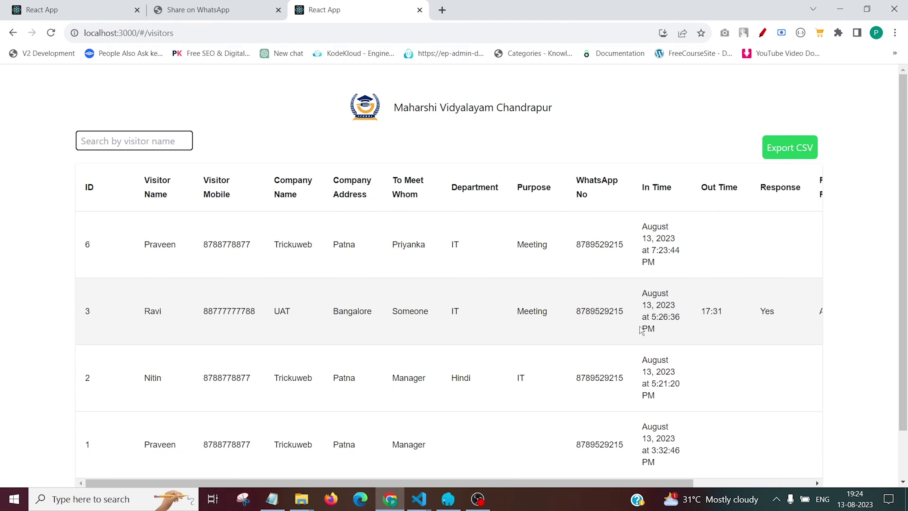
Step: Export the visitors list as CSV and check the exported file in Excel
scroll(644, 312, "right", 5)
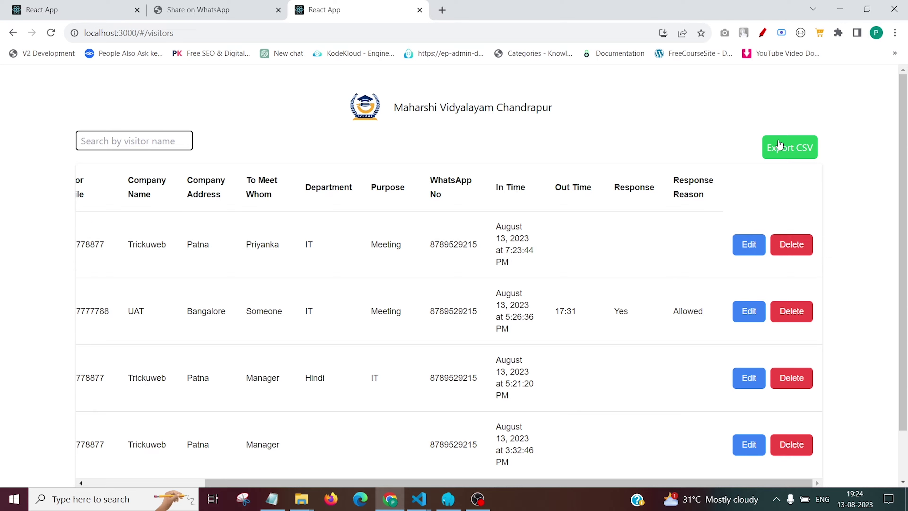
left_click(779, 147)
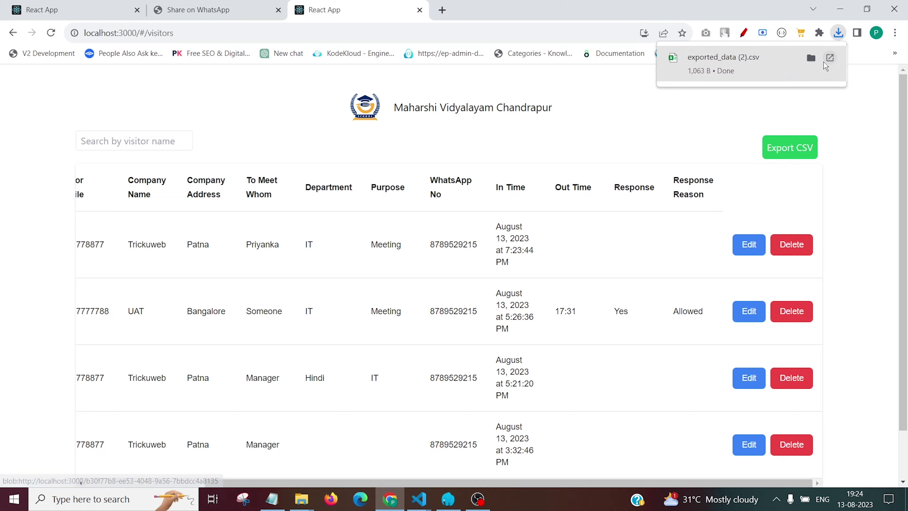
left_click(744, 68)
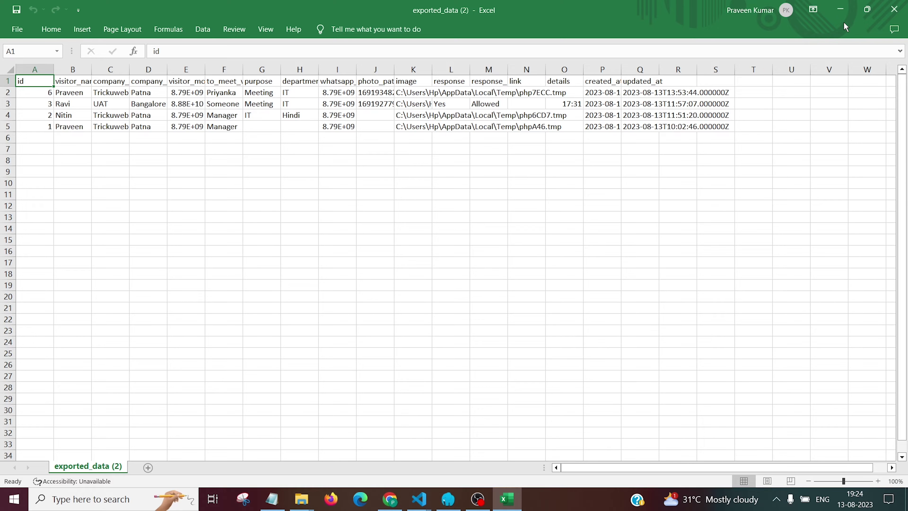
left_click(840, 10)
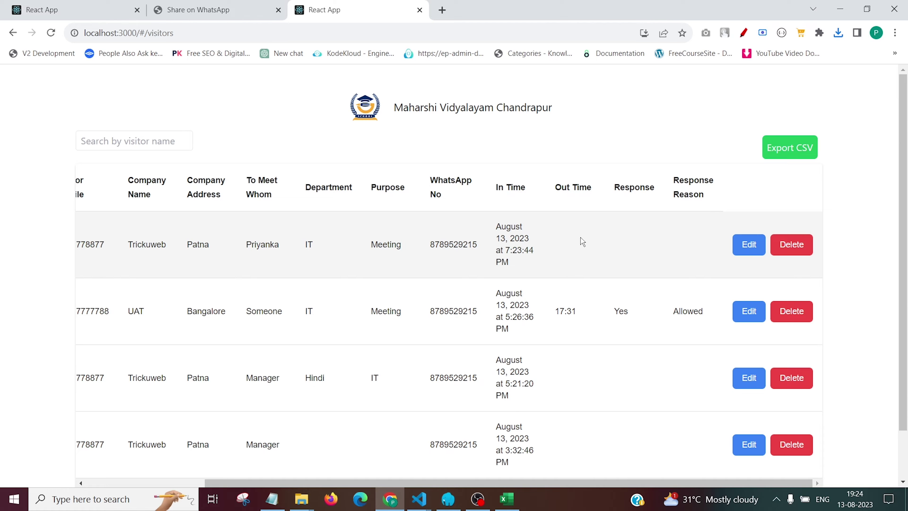
left_click(189, 15)
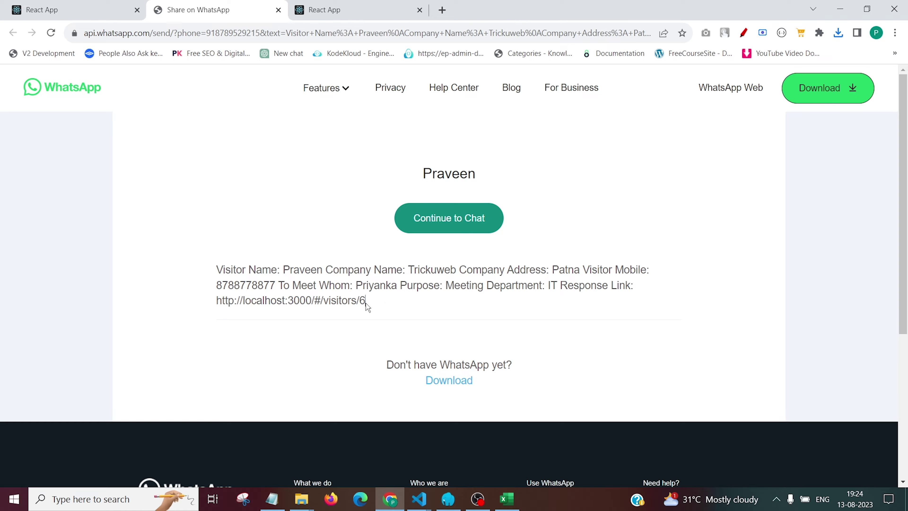
left_click_drag(365, 302, 213, 308)
key("ctrl+c")
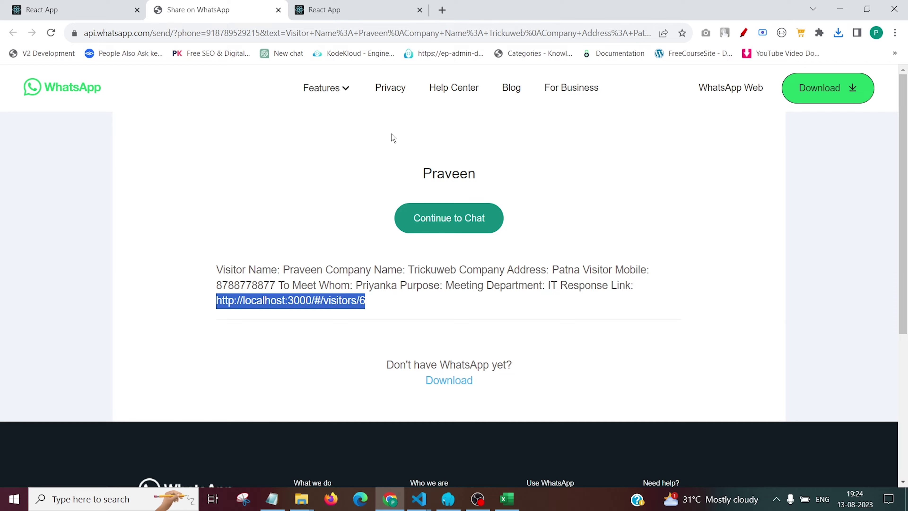
left_click(443, 10)
left_click(411, 53)
left_click(428, 33)
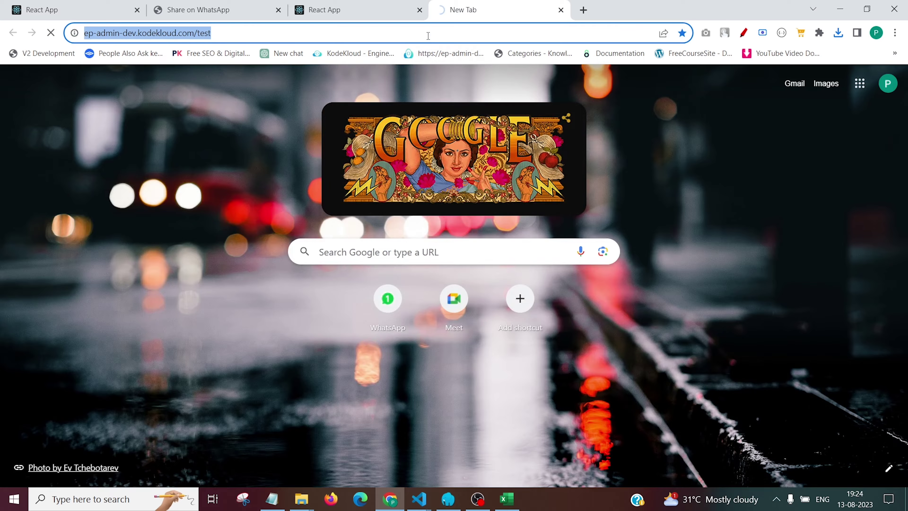
key("ctrl+v")
key("Return")
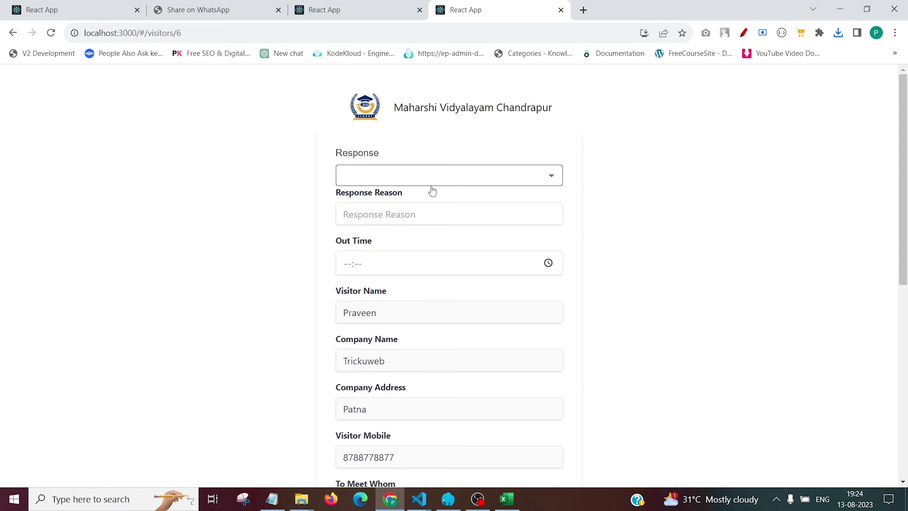
Step: Set the visitor's response to No with reason "Busy in Meeting" and out time 19:30, and update the record
left_click(514, 179)
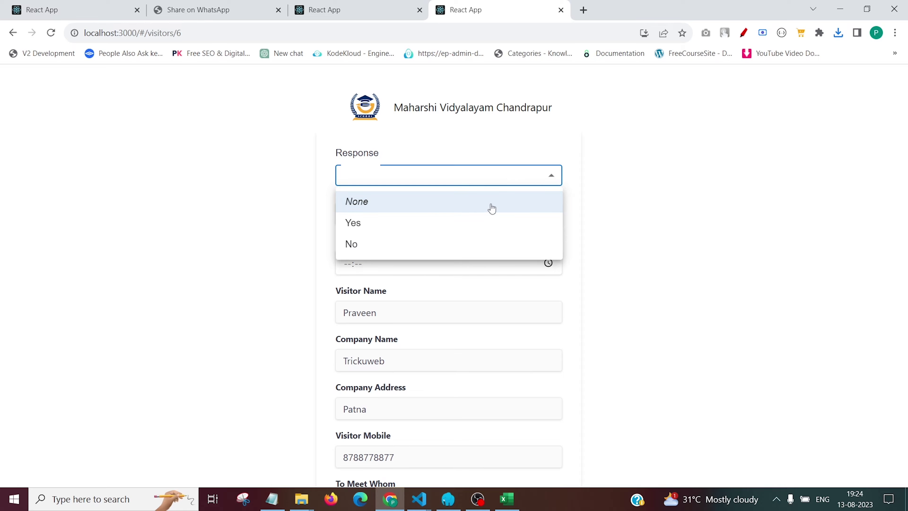
left_click(462, 225)
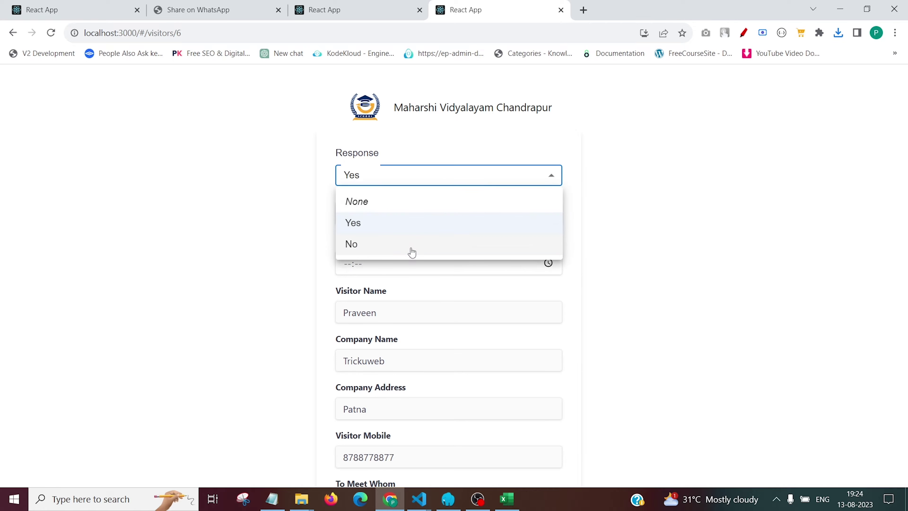
left_click(461, 240)
left_click(548, 263)
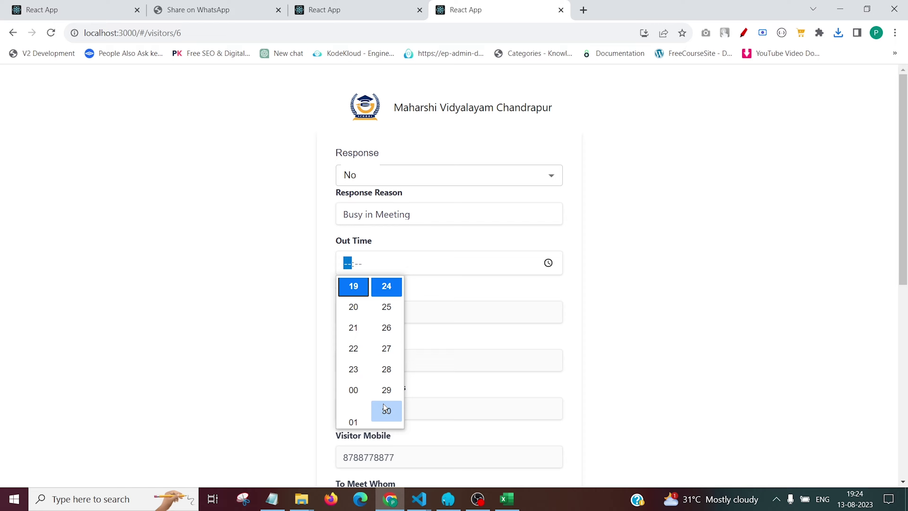
left_click(386, 411)
left_click(594, 310)
scroll(603, 305, "down", 10)
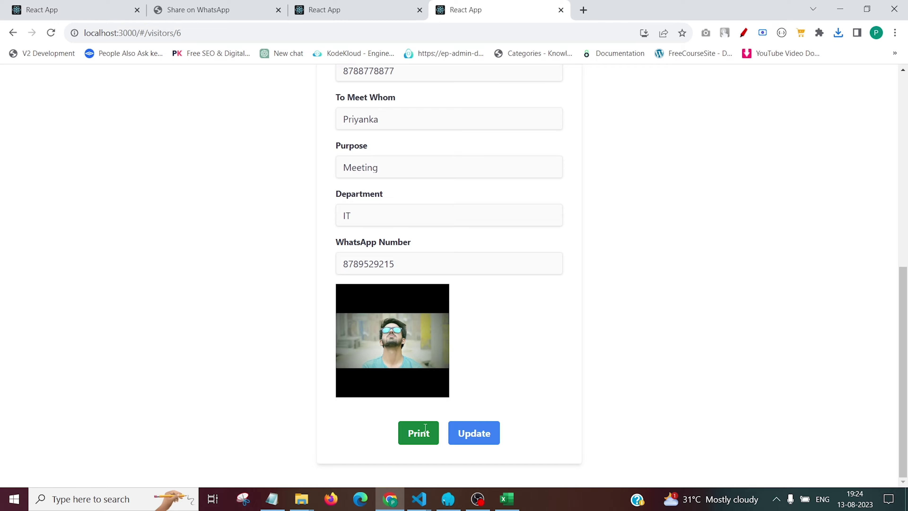
left_click(478, 432)
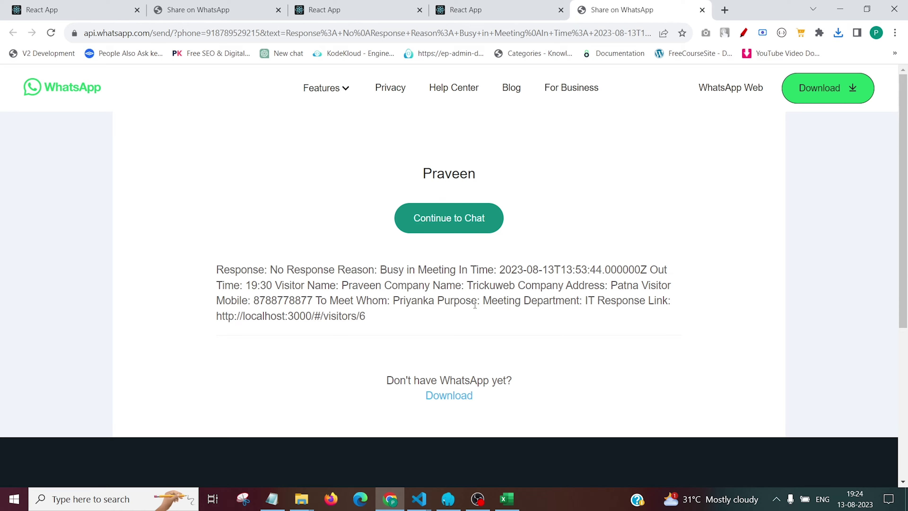
Step: Preview the visitor's pass and its print layout without printing, and return to the visitors list
left_click(508, 13)
left_click(430, 434)
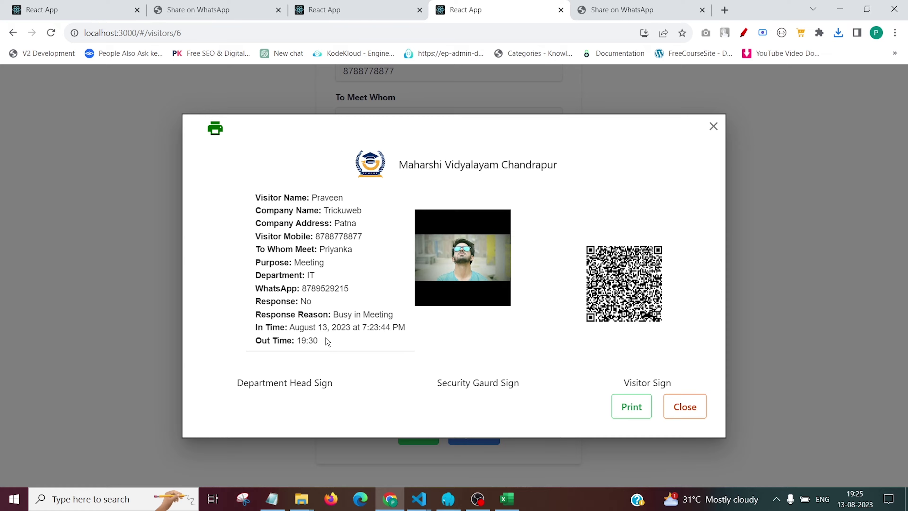
left_click_drag(327, 341, 254, 196)
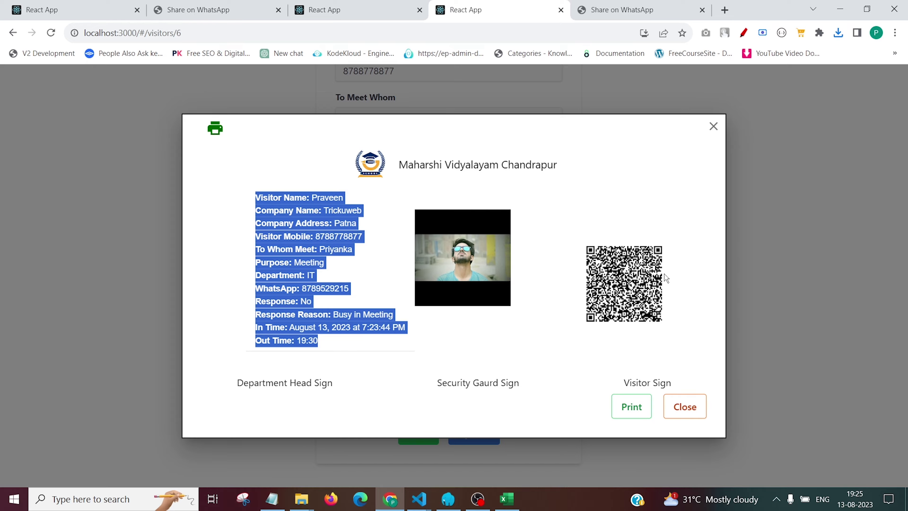
left_click(622, 405)
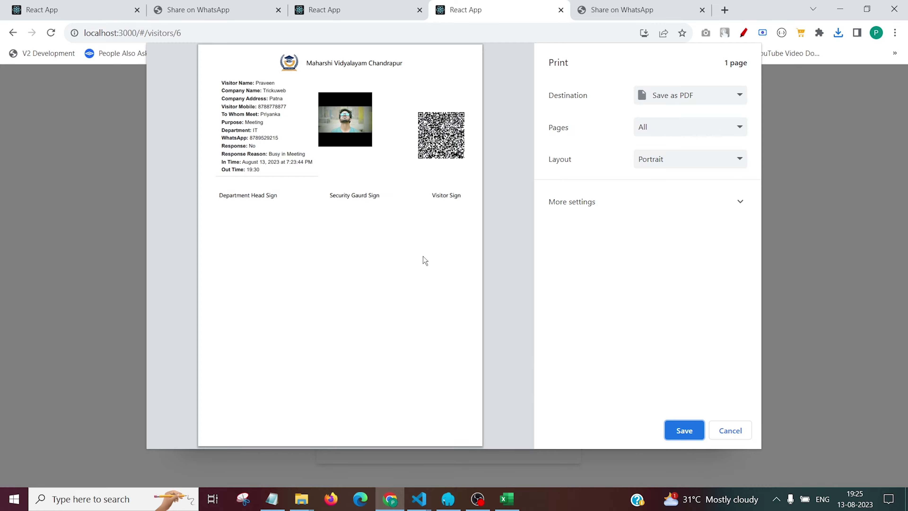
left_click(730, 439)
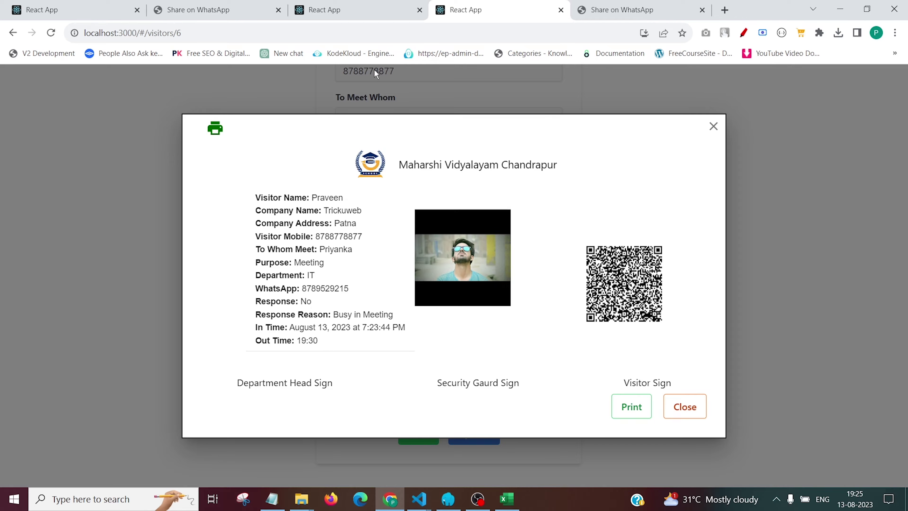
left_click(348, 13)
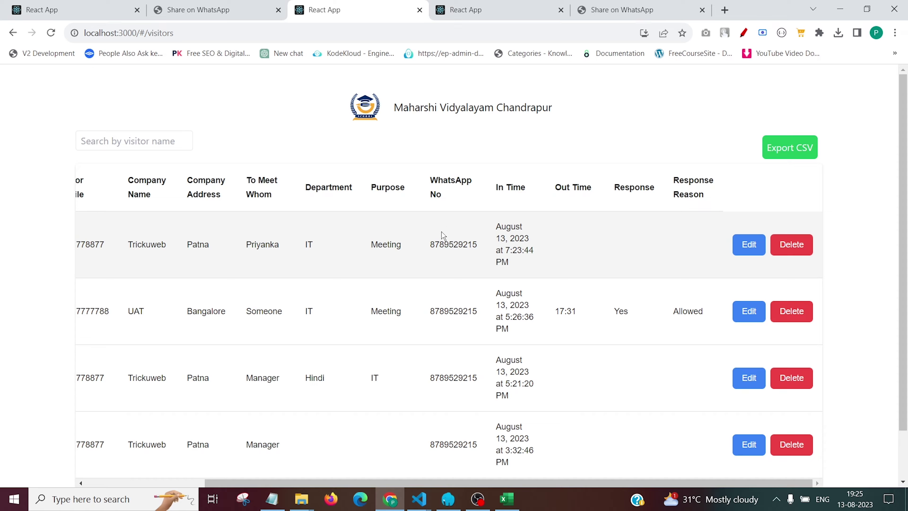
left_click(213, 8)
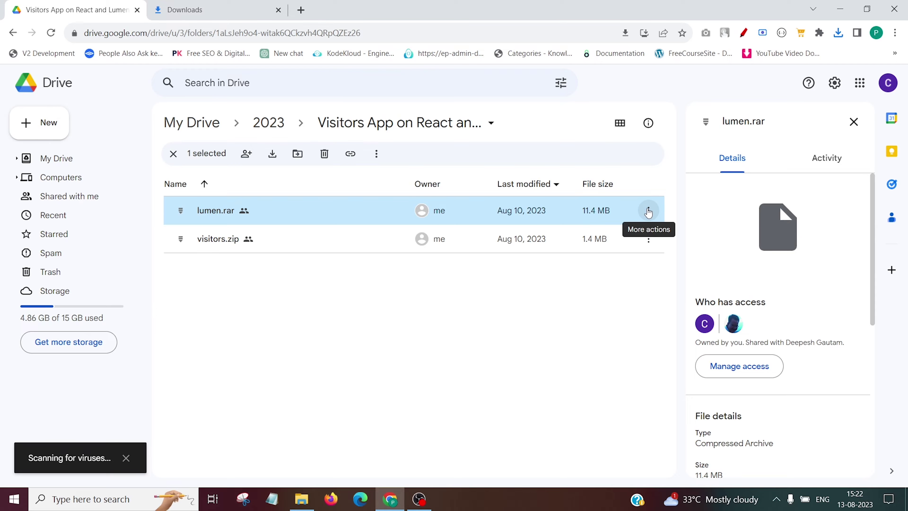
Step: Show the downloaded lumen.rar in its folder and select the lumen and visitors archives together
left_click(838, 33)
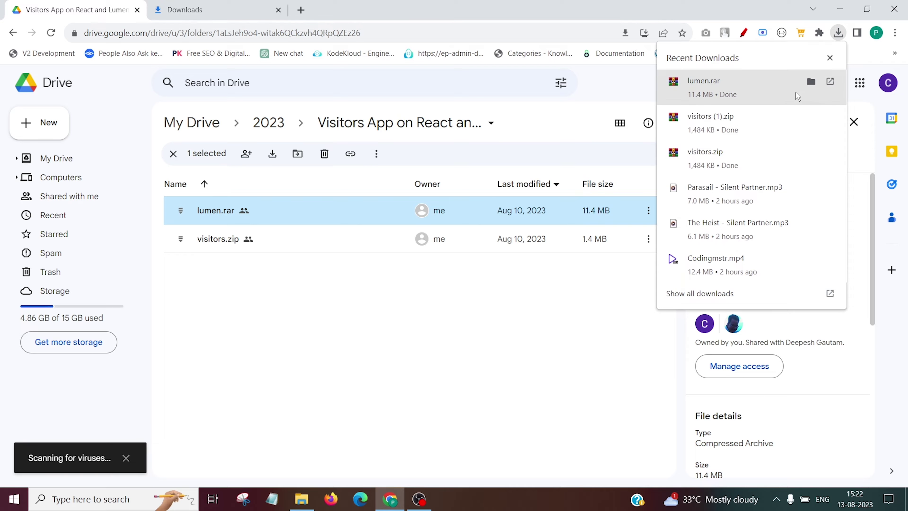
left_click(811, 81)
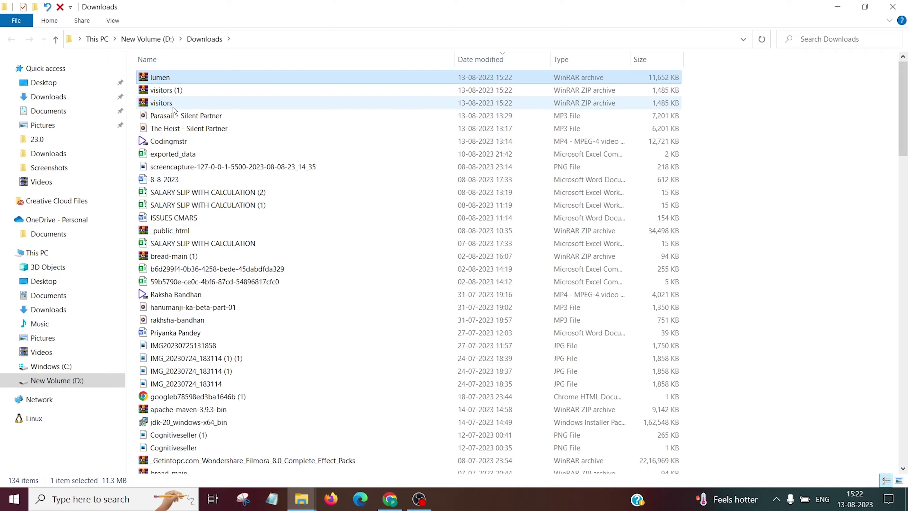
left_click(211, 103, "ctrl")
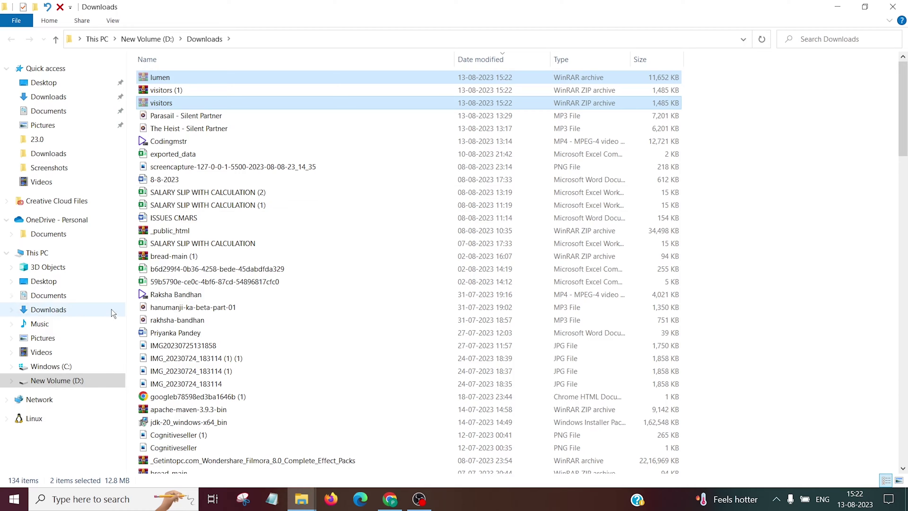
Step: Launch Laragon from the desktop and open its www root folder
left_click(73, 379)
key("super+d")
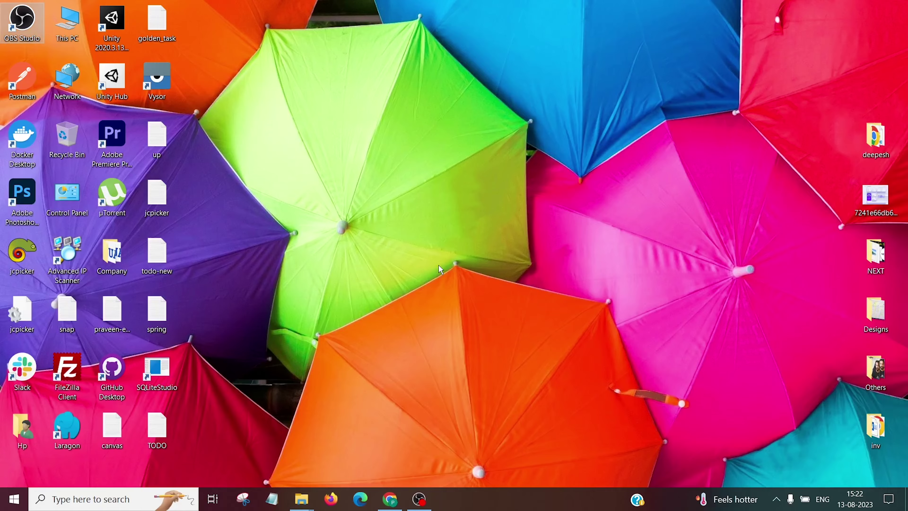
double_click(58, 437)
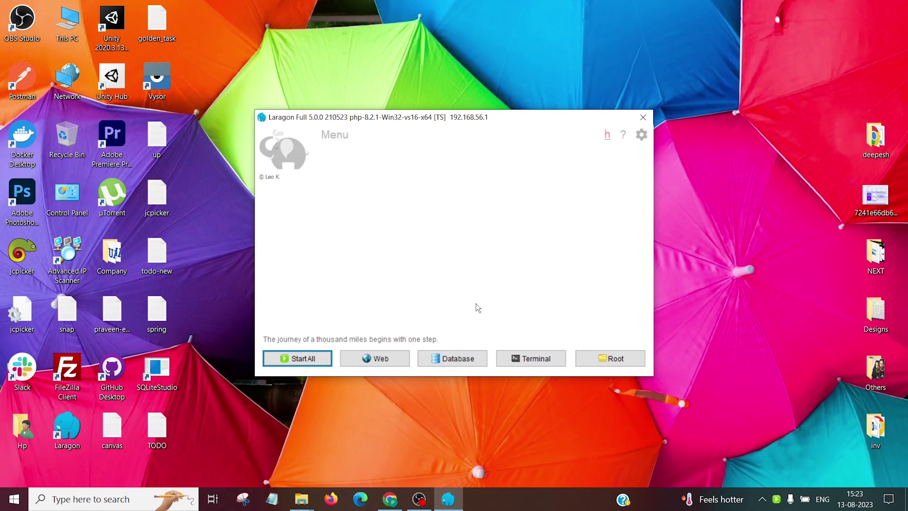
left_click(615, 362)
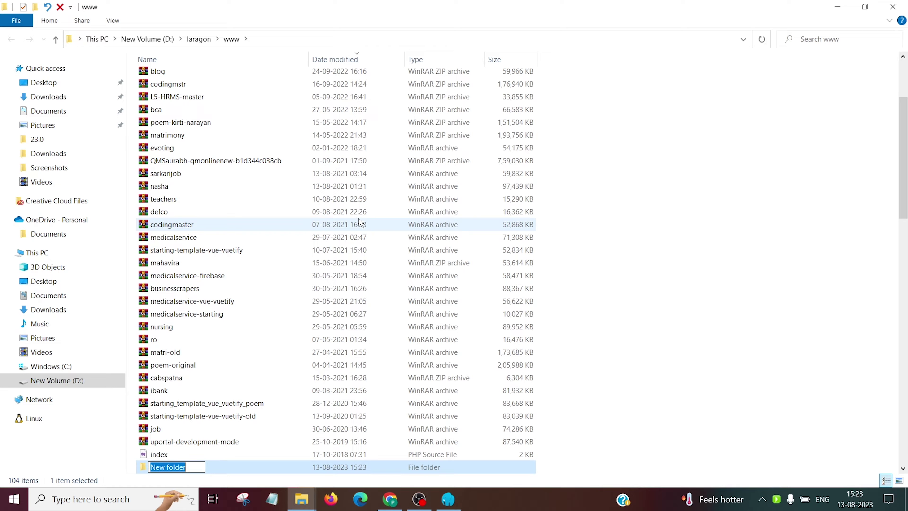
Step: Name the new folder in www "visitors"
type("Vis")
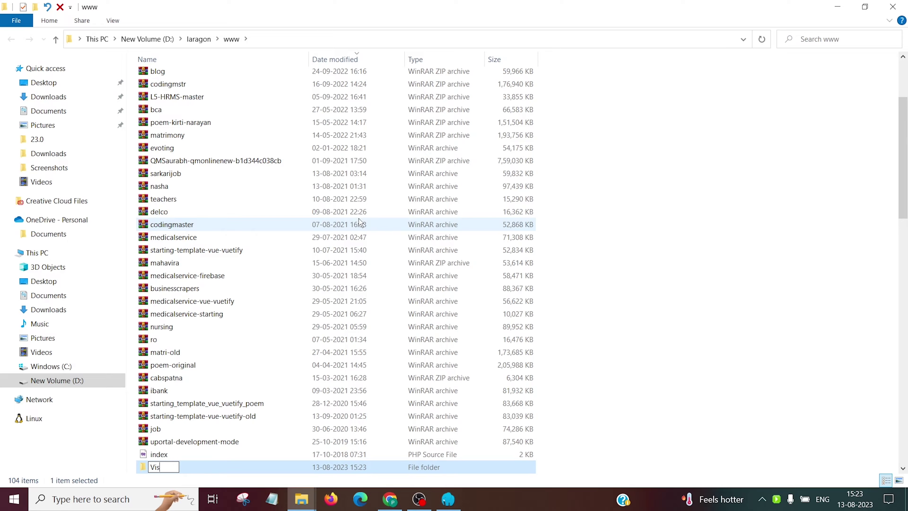
key("BackSpace")
key("BackSpace")
key("BackSpace")
type("visitors")
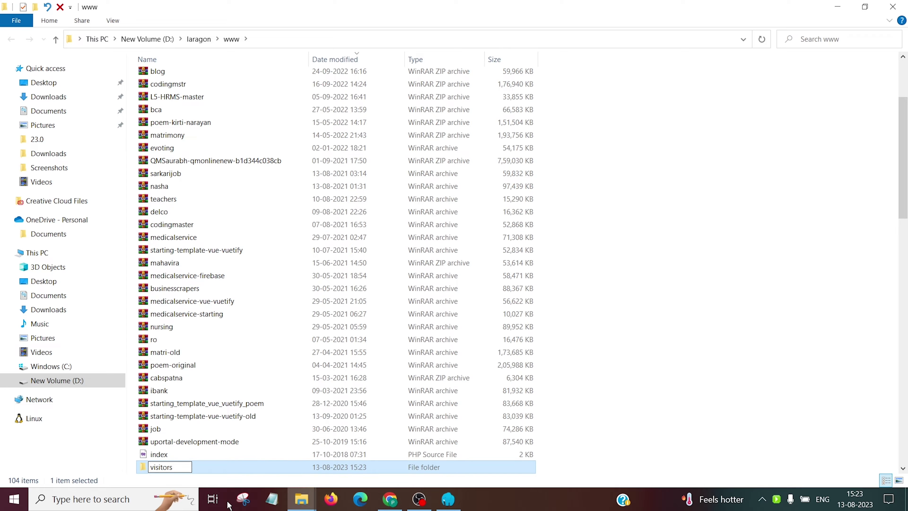
key("Return")
Step: Open the new visitors folder and paste the visitors and lumen archives into it
double_click(197, 468)
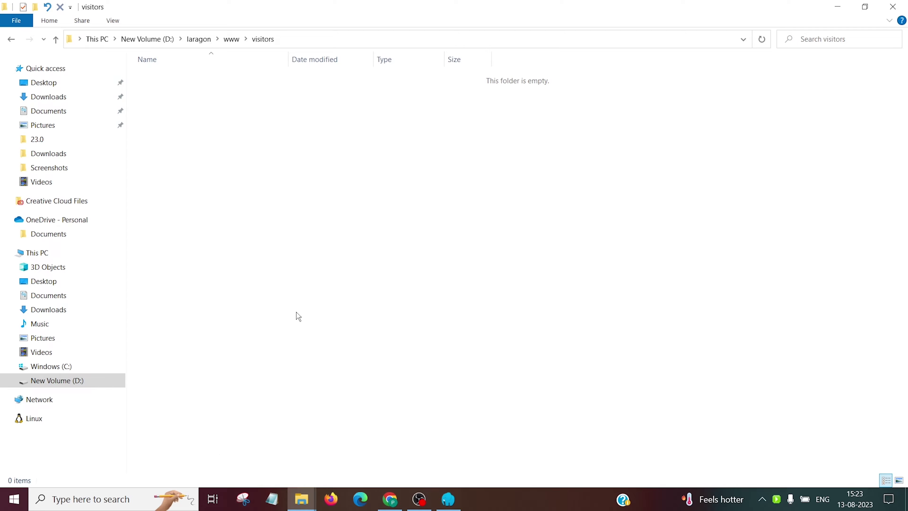
key("ctrl+v")
left_click(271, 187)
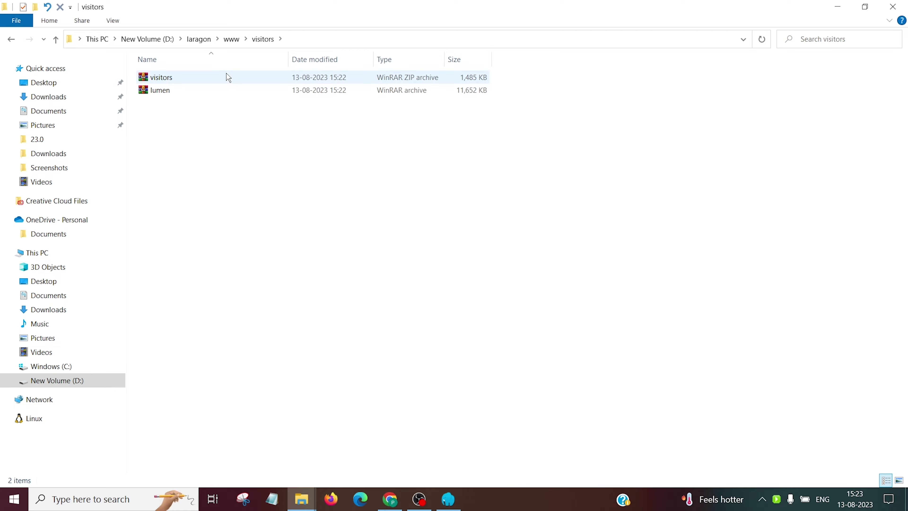
Step: Extract the visitors archive and the lumen archive into their own subfolders of the current folder
left_click(227, 74)
right_click(227, 74)
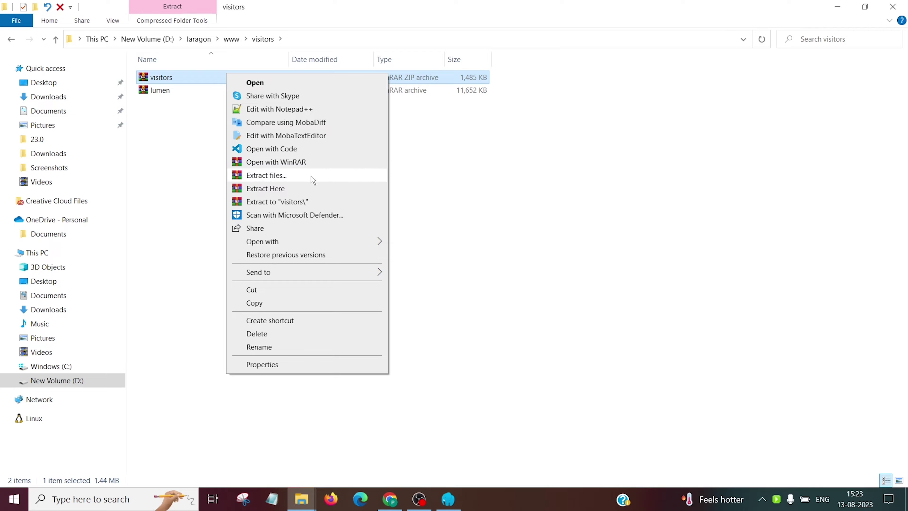
left_click(313, 180)
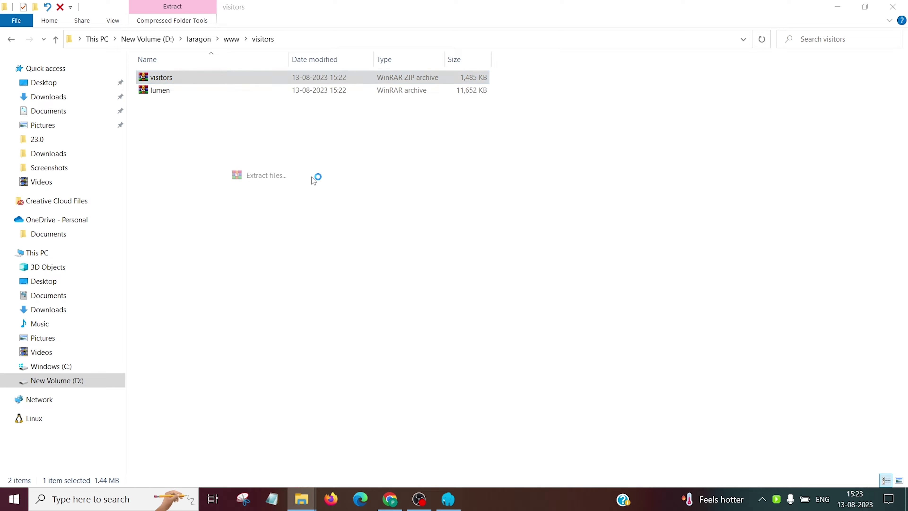
left_click(480, 380)
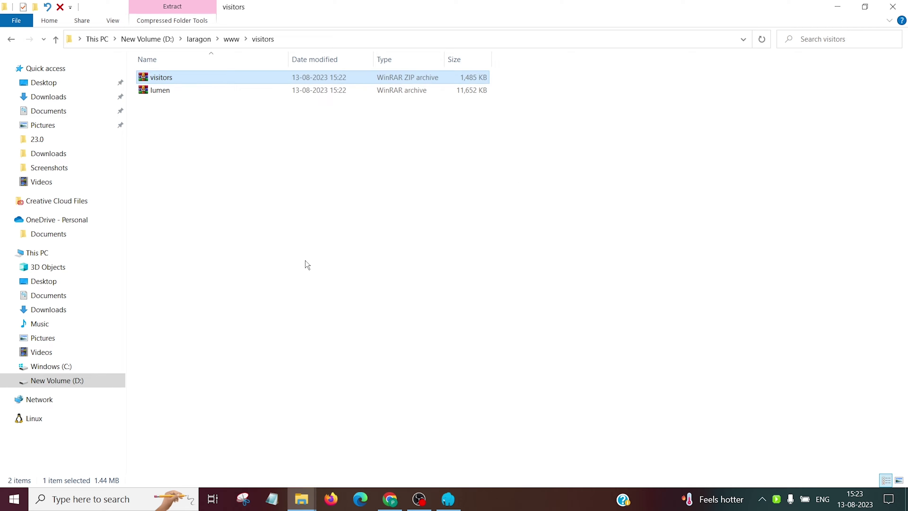
right_click(197, 91)
left_click(265, 171)
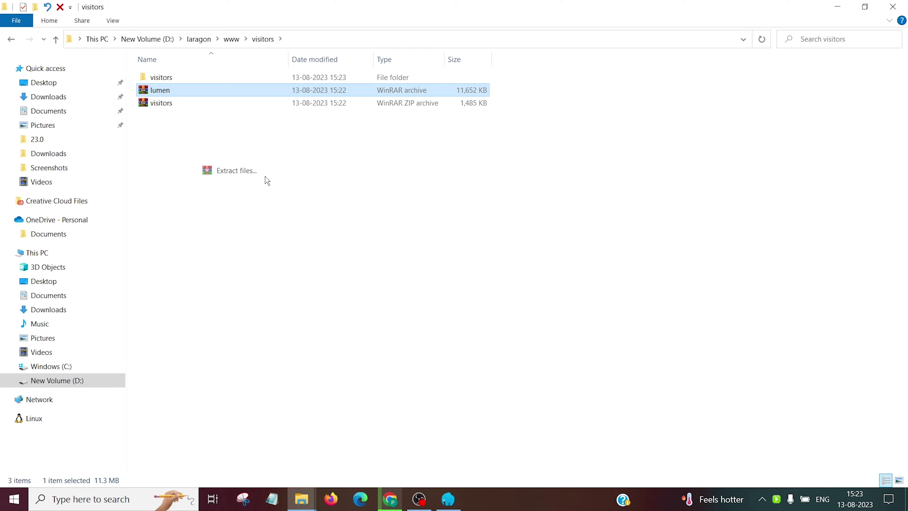
left_click(486, 379)
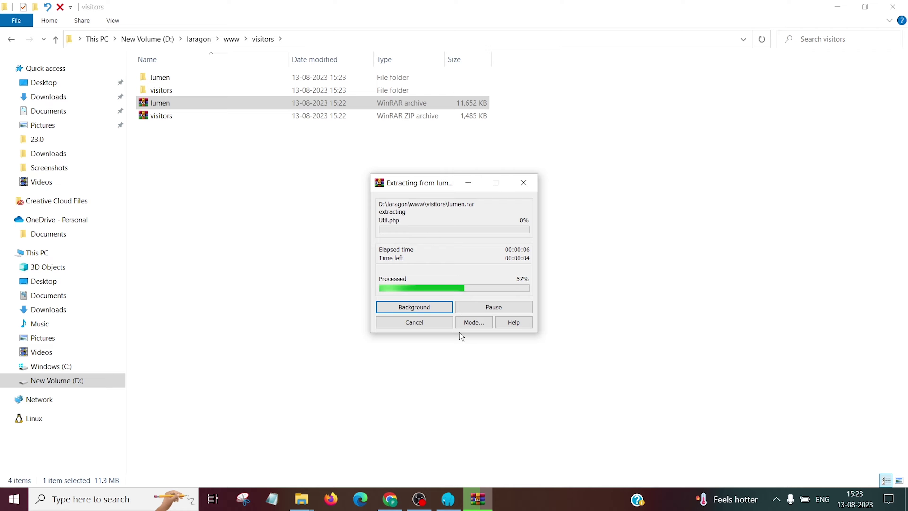
Step: Open the extracted inner visitors folder and load it as a project in Visual Studio Code
left_click(196, 91)
double_click(196, 92)
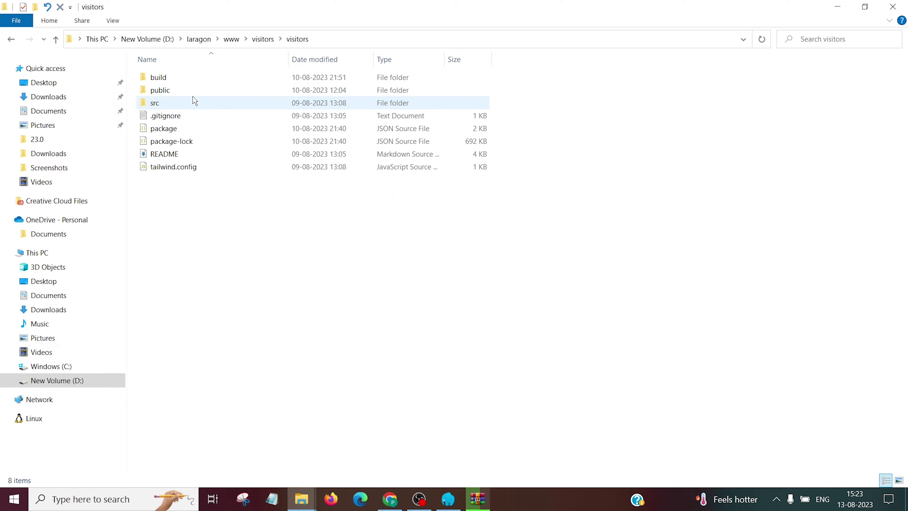
right_click(328, 300)
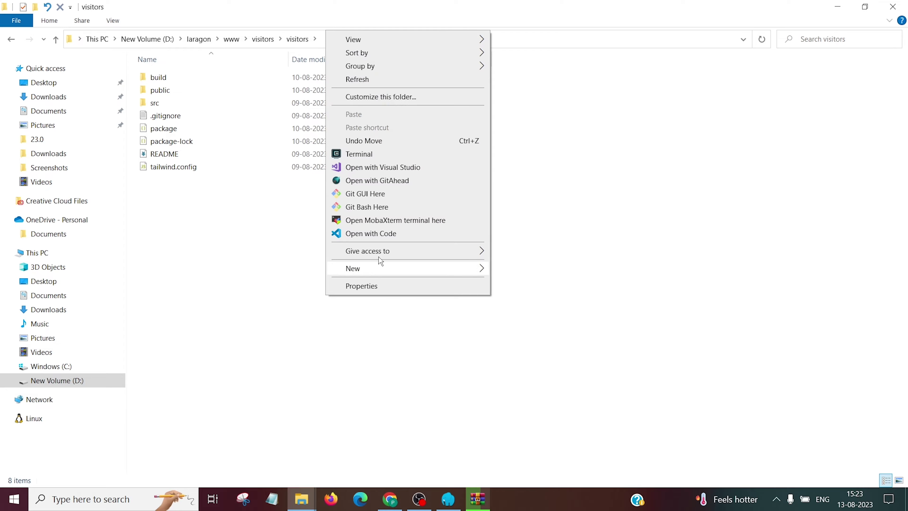
left_click(401, 234)
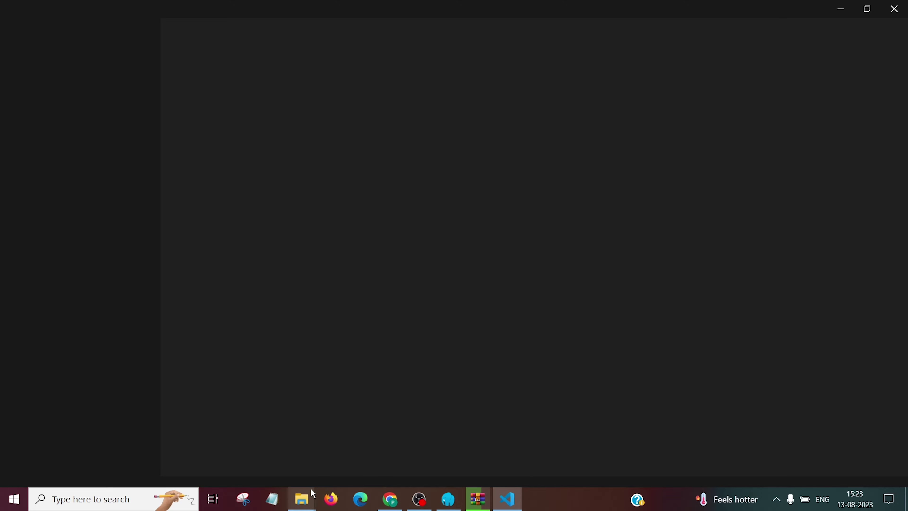
Step: Close the 23.0 File Explorer window and return to the parent visitors folder holding both extracted folders
mouse_move(313, 494)
left_click(352, 409)
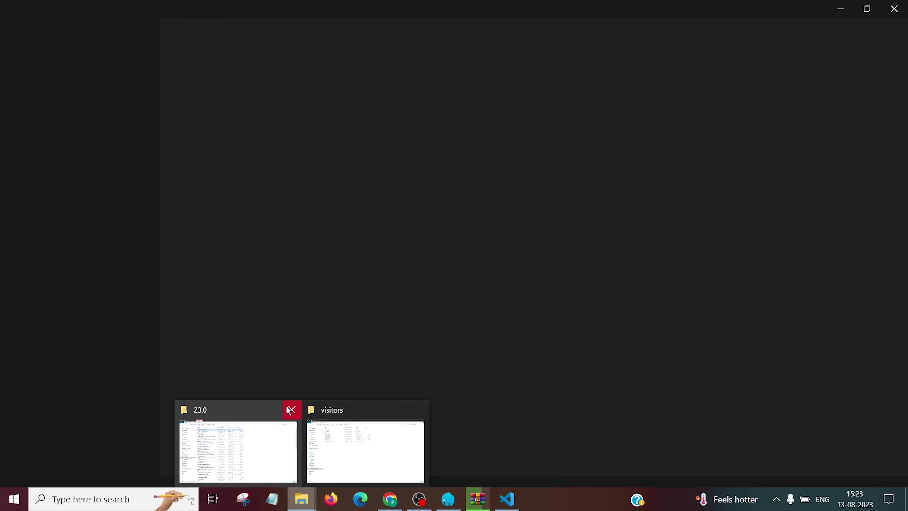
left_click(291, 410)
left_click(296, 409)
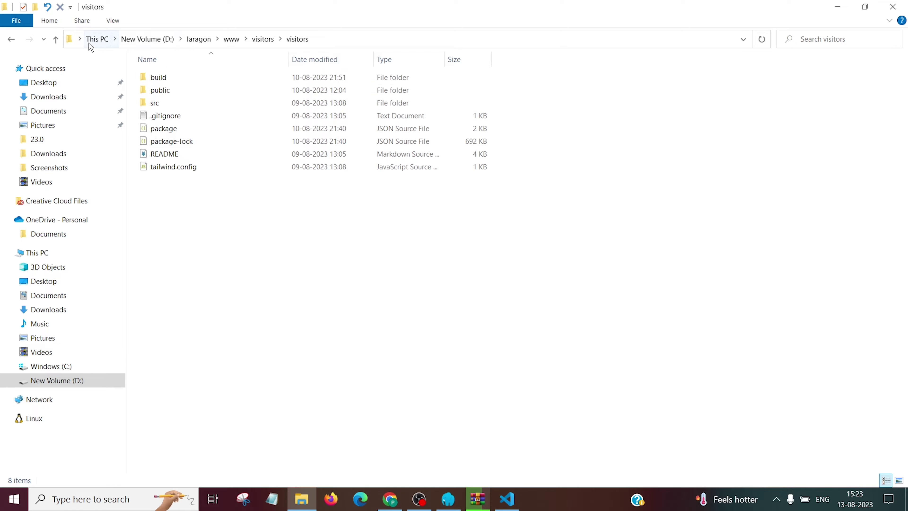
left_click(55, 39)
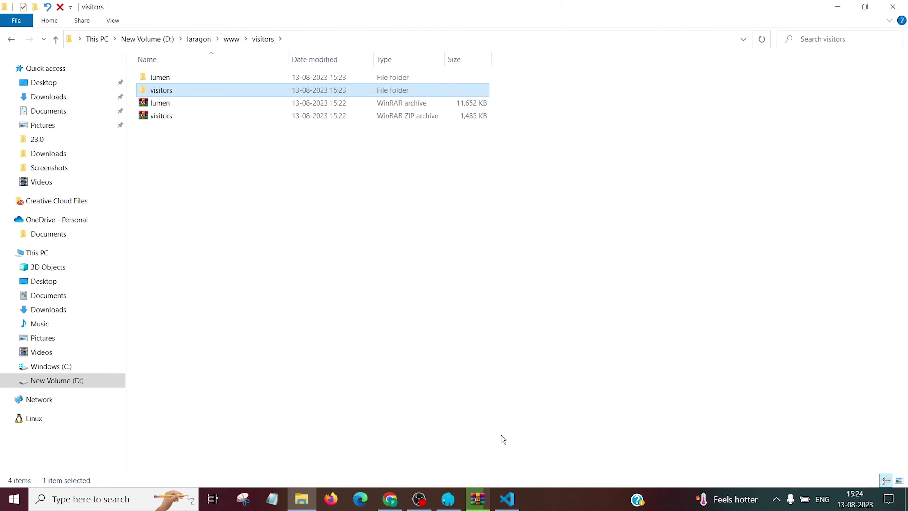
Step: Switch to Visual Studio Code, enlarge the interface, and review the dependencies and scripts in package.json
left_click(511, 496)
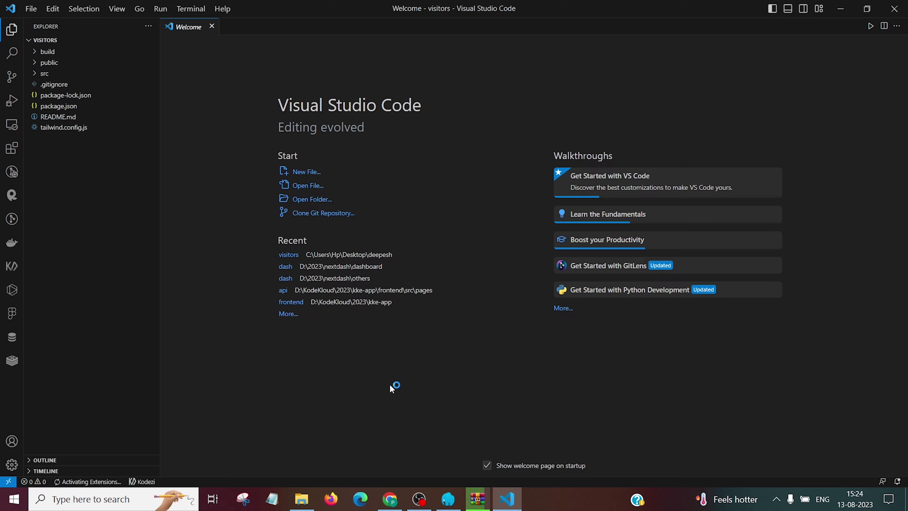
key("ctrl+equal")
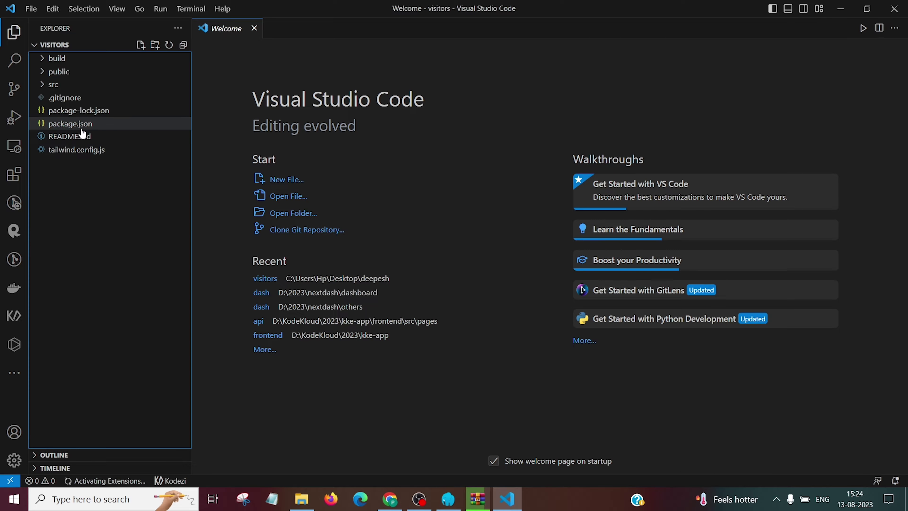
left_click(82, 125)
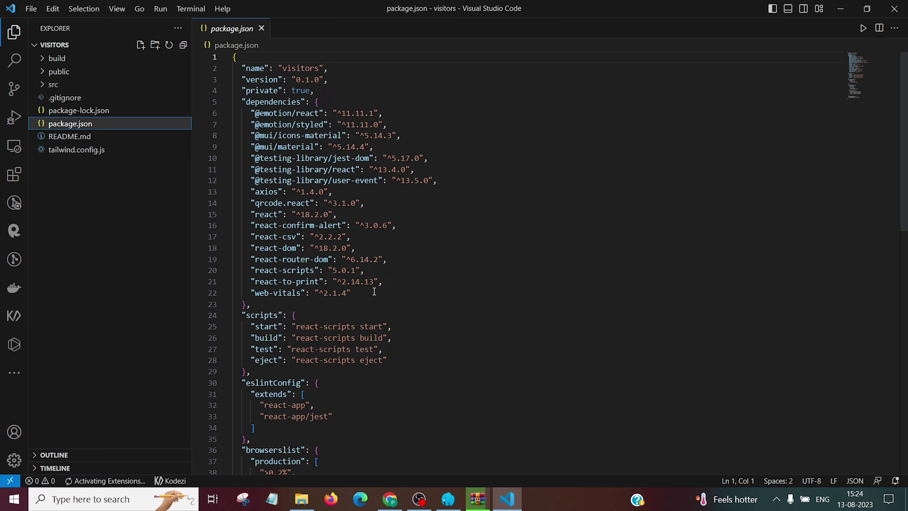
scroll(345, 320, "down", 2)
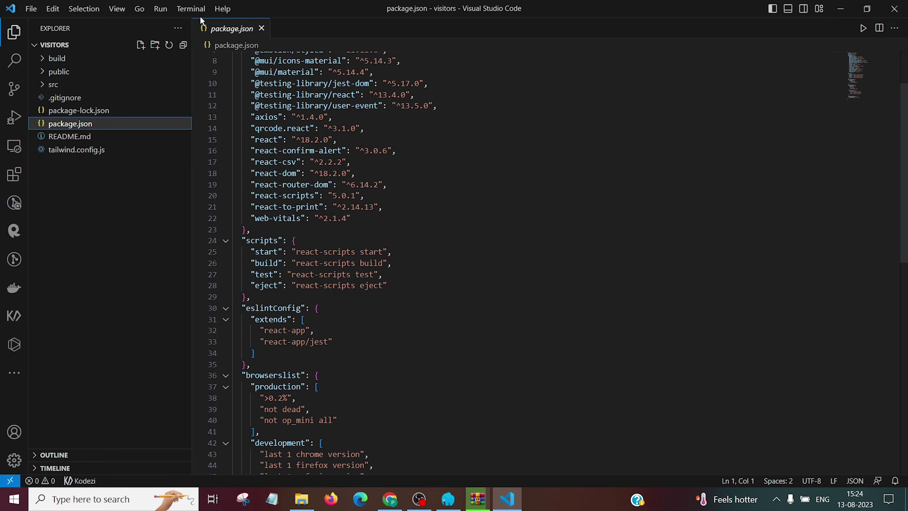
Step: Open a new terminal in the project, check the Node version with node --version, and run npm install
left_click(190, 9)
left_click(230, 26)
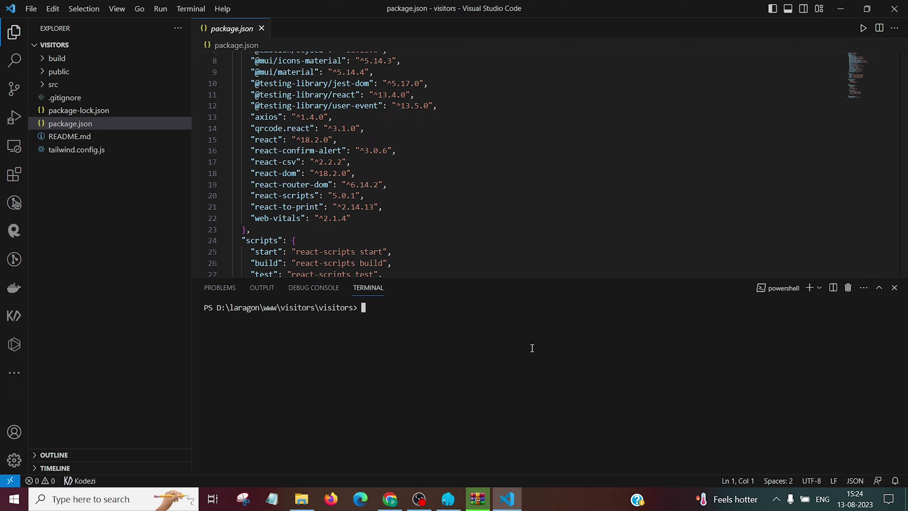
type("nod")
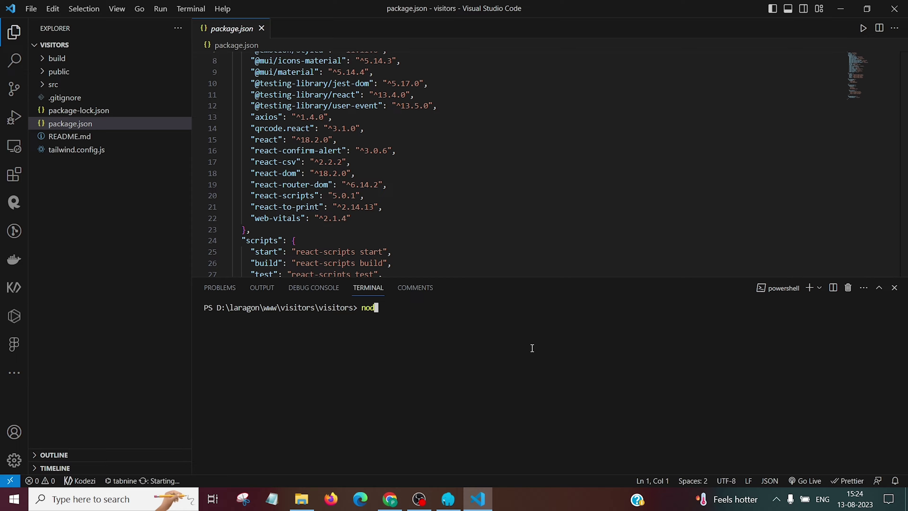
type("e")
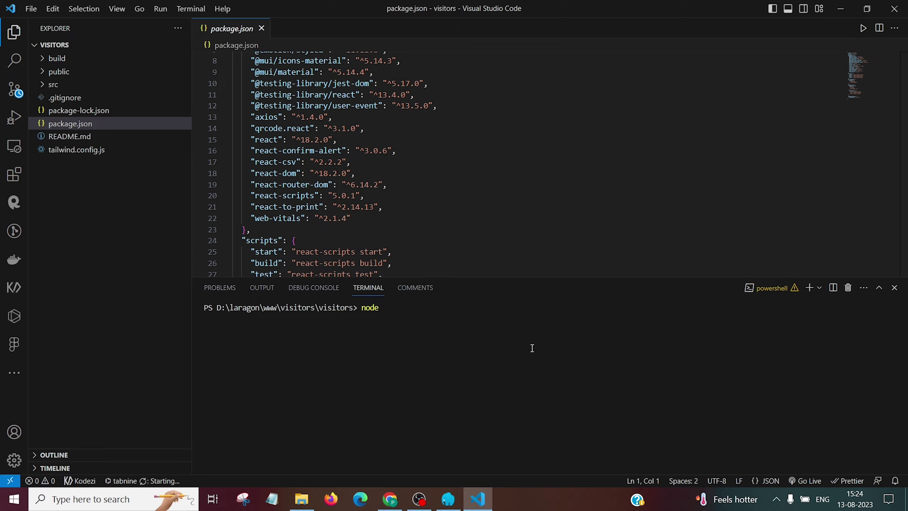
type(" --version")
key("Return")
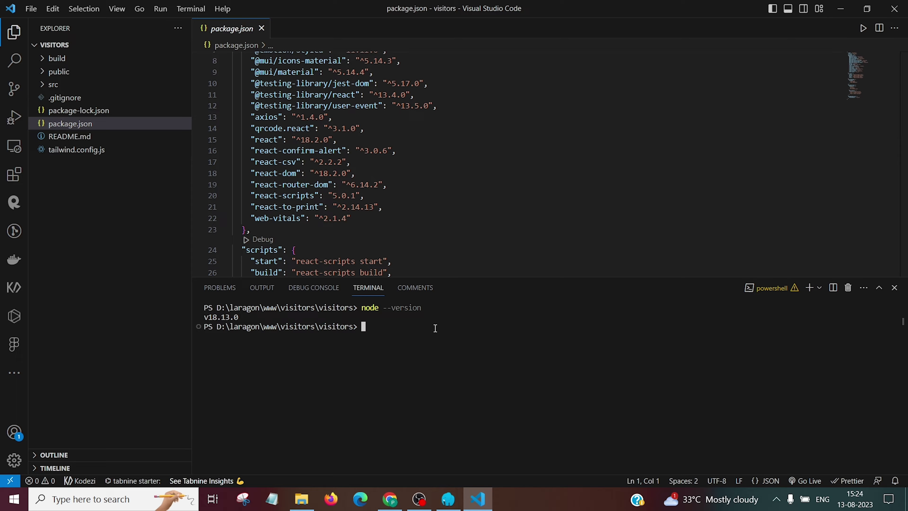
type("npm install")
key("Return")
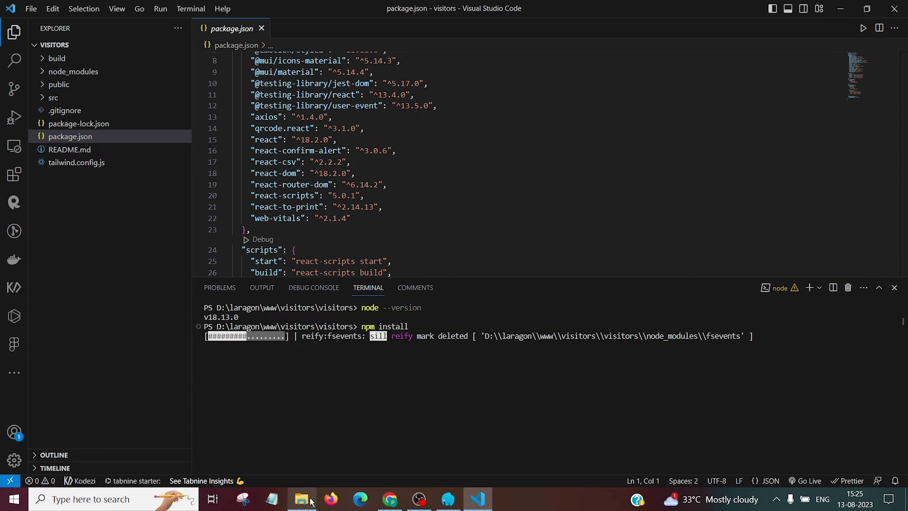
Step: In File Explorer, move all contents of the lumen folder up into the parent visitors folder
left_click(302, 499)
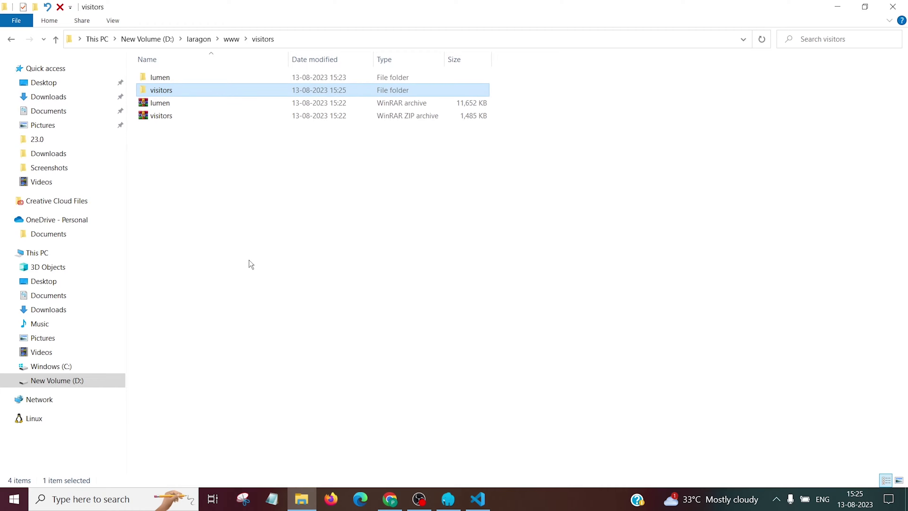
double_click(214, 81)
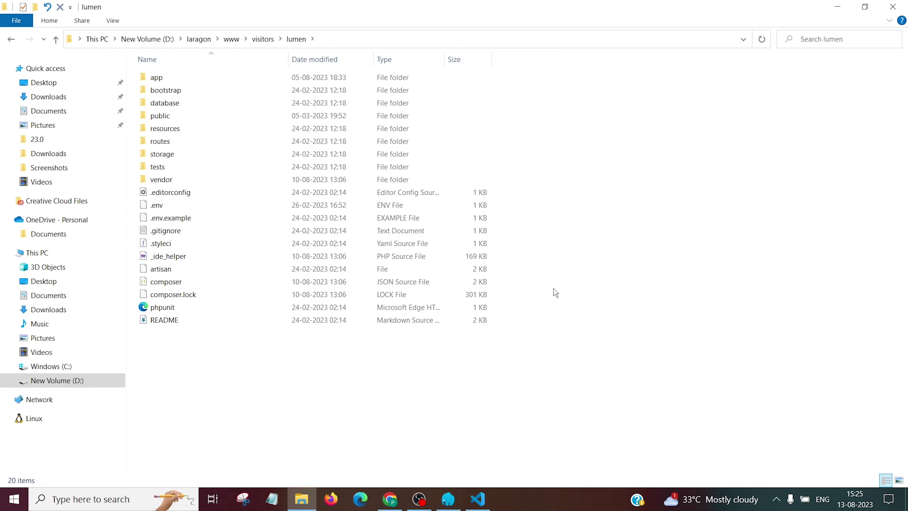
key("ctrl+a")
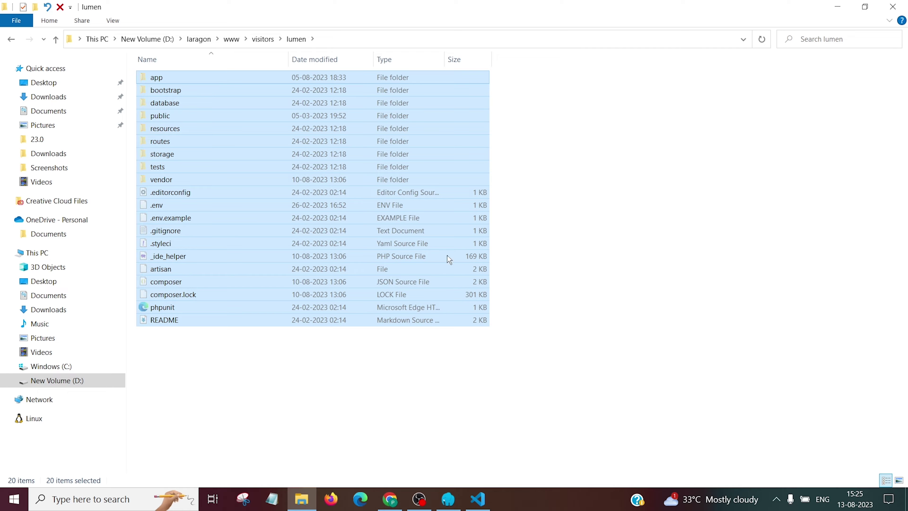
left_click(55, 39)
left_click(364, 246)
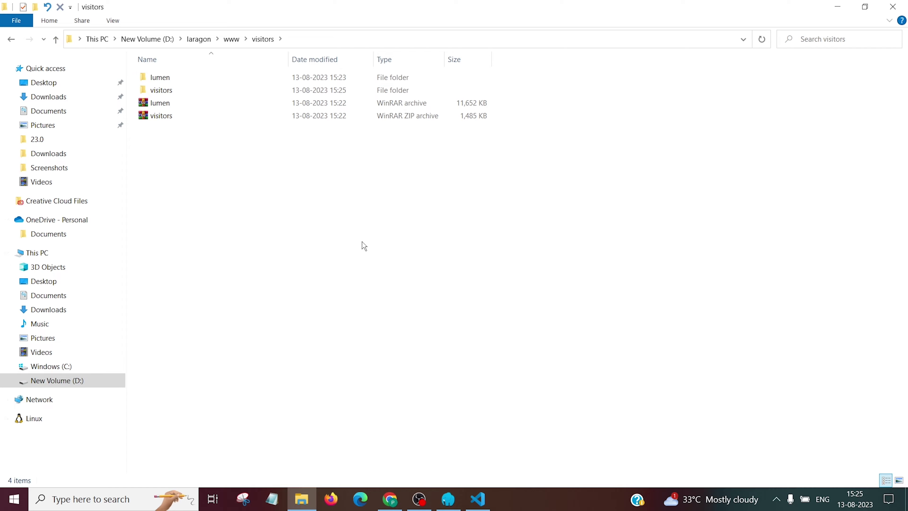
key("ctrl+v")
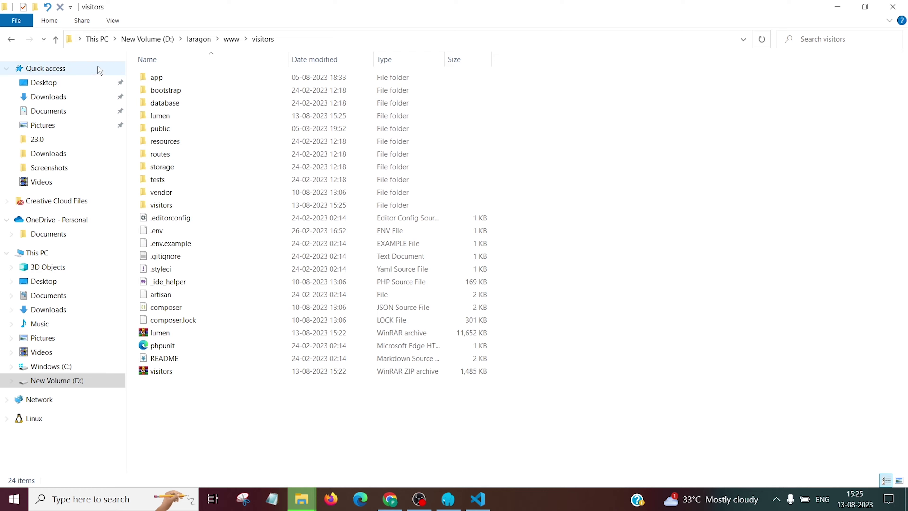
Step: Check the folder structure under www and open the outer visitors folder as a project in Visual Studio Code
left_click(55, 39)
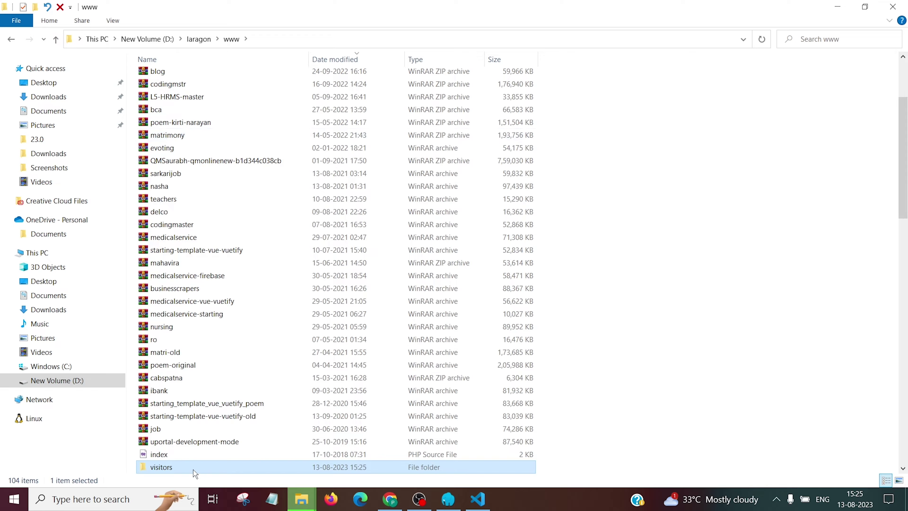
double_click(195, 470)
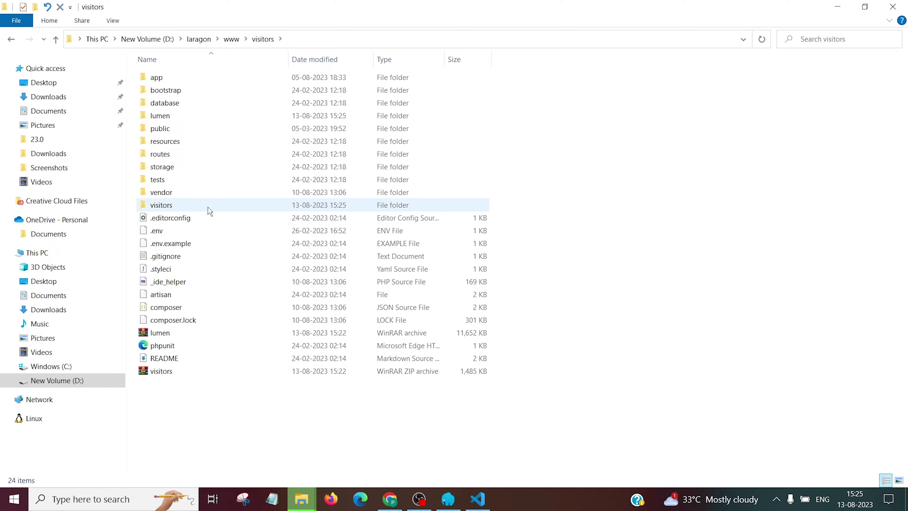
double_click(209, 207)
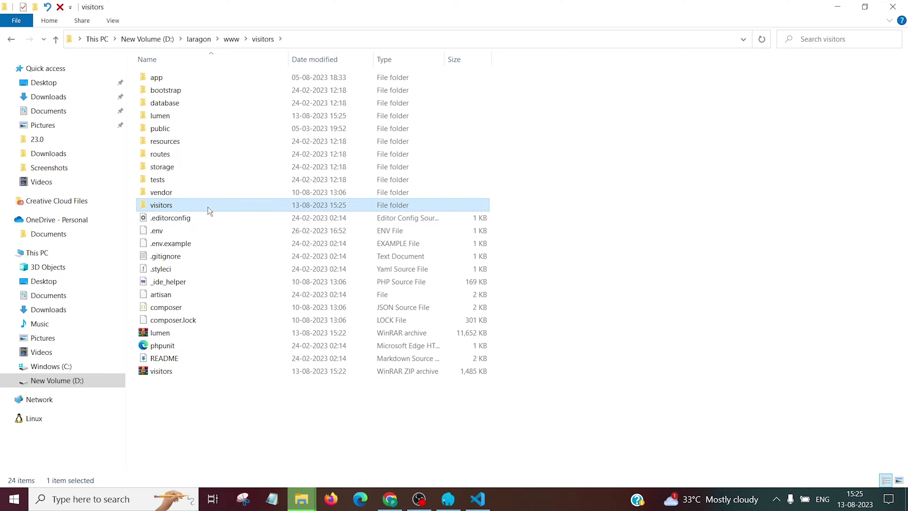
left_click(56, 40)
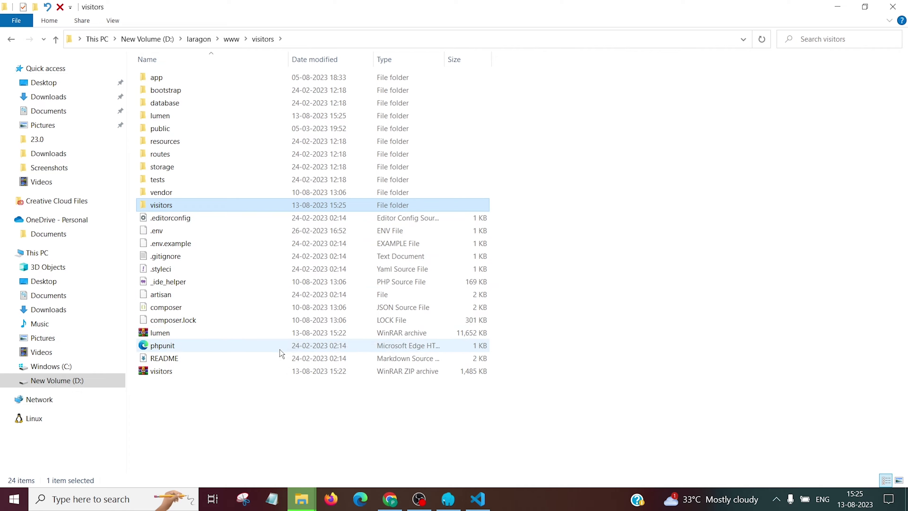
right_click(427, 451)
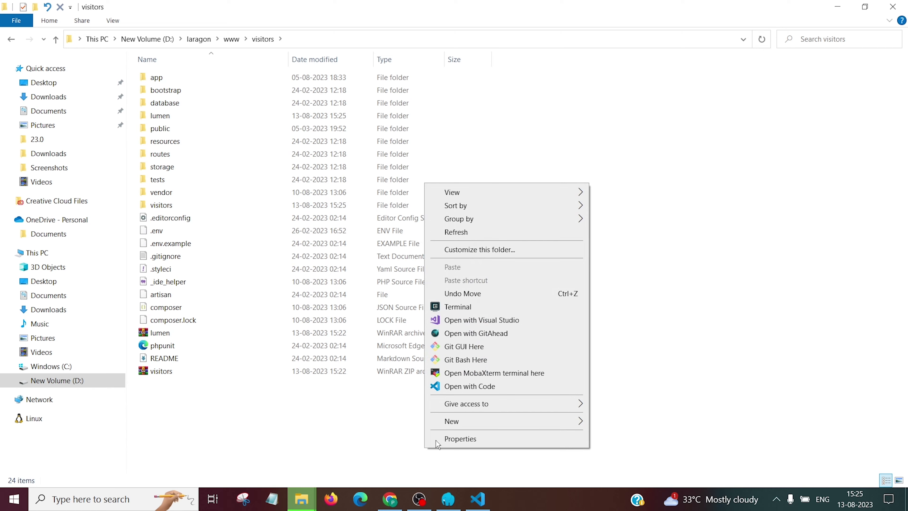
left_click(489, 386)
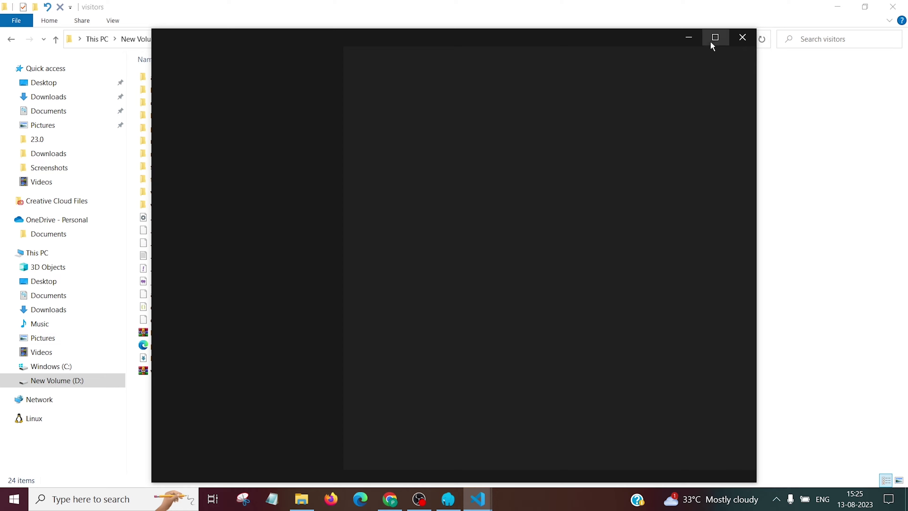
Step: Maximize the newly opened visitors project window, open the .env file, and set DB_DATABASE to visitorsdb
left_click(712, 42)
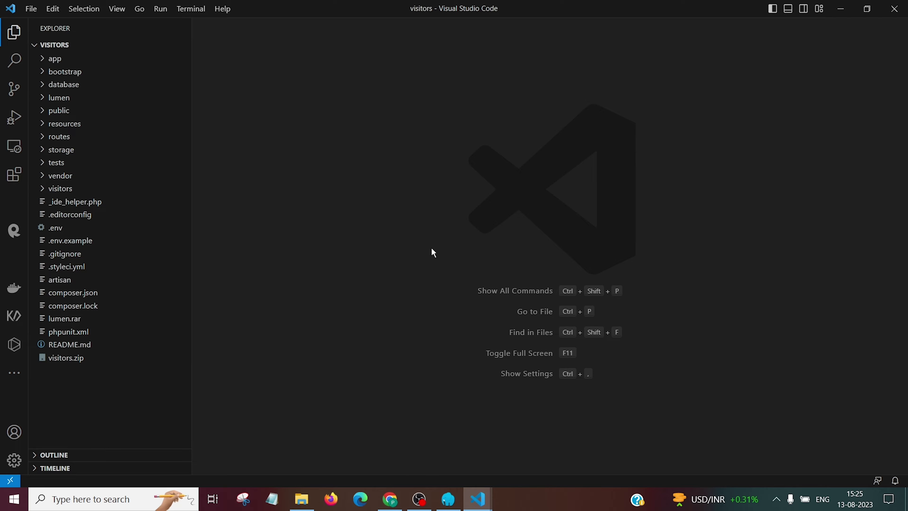
left_click(67, 229)
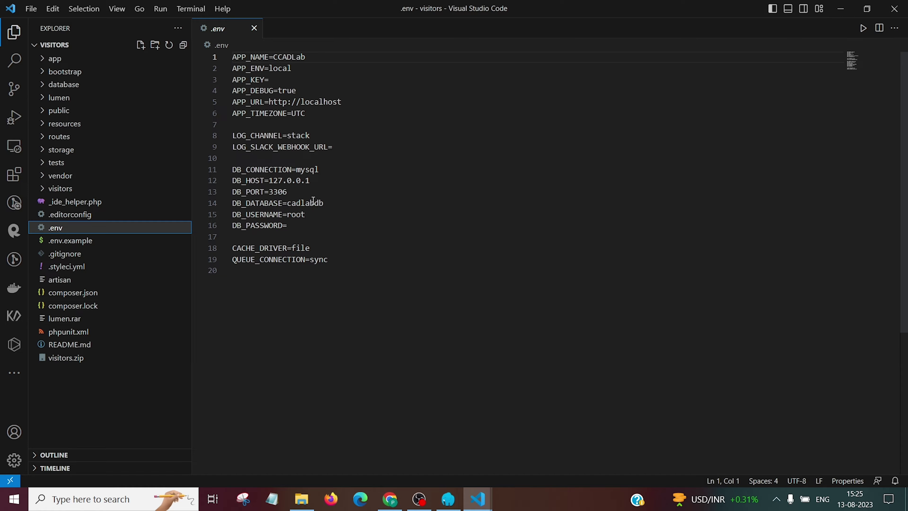
double_click(322, 204)
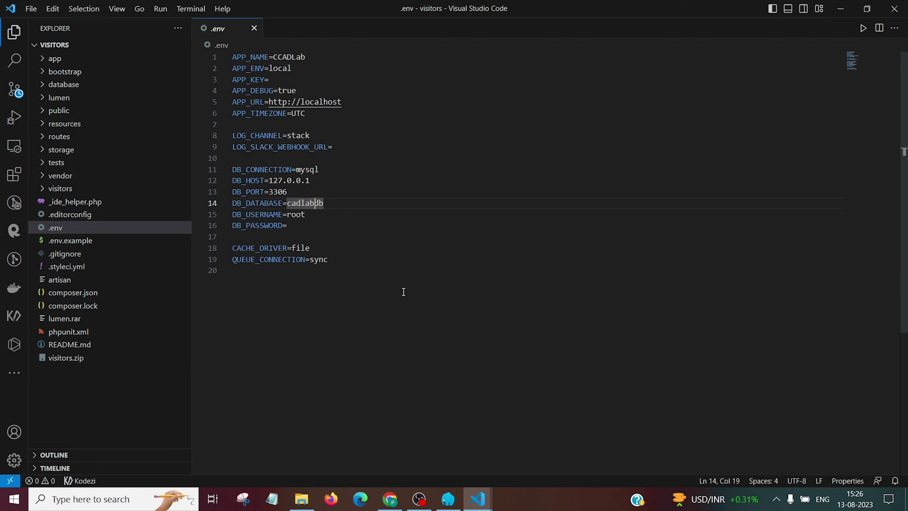
key("BackSpace")
key("BackSpace")
key("BackSpace")
key("BackSpace")
key("BackSpace")
key("BackSpace")
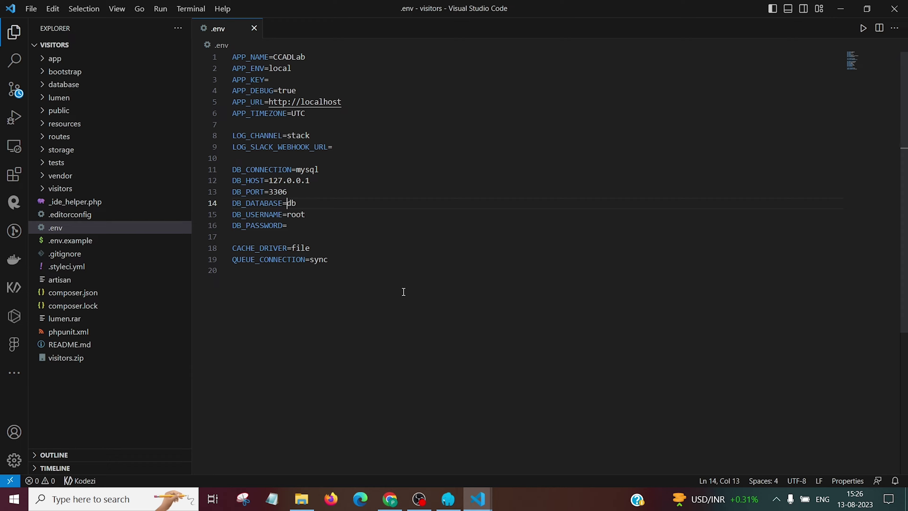
type("visitors")
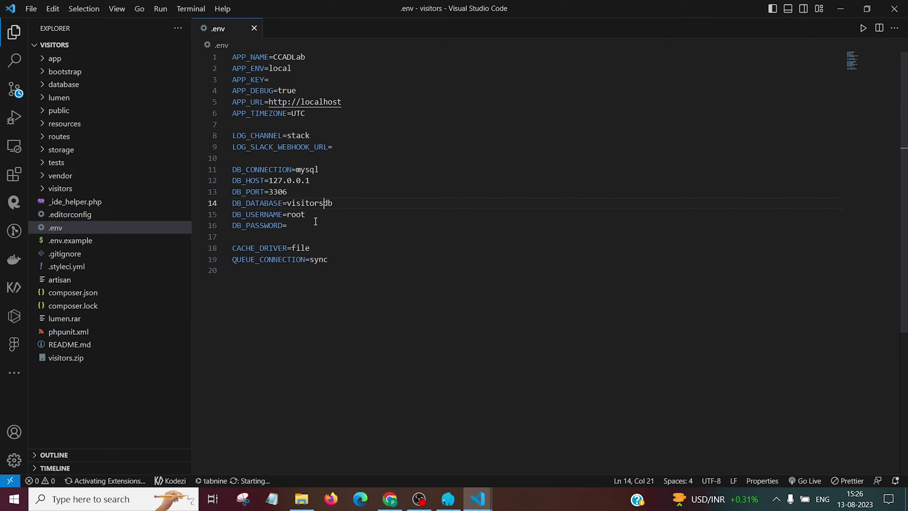
Step: Switch to Laragon and try to open its database manager connection
left_click(449, 499)
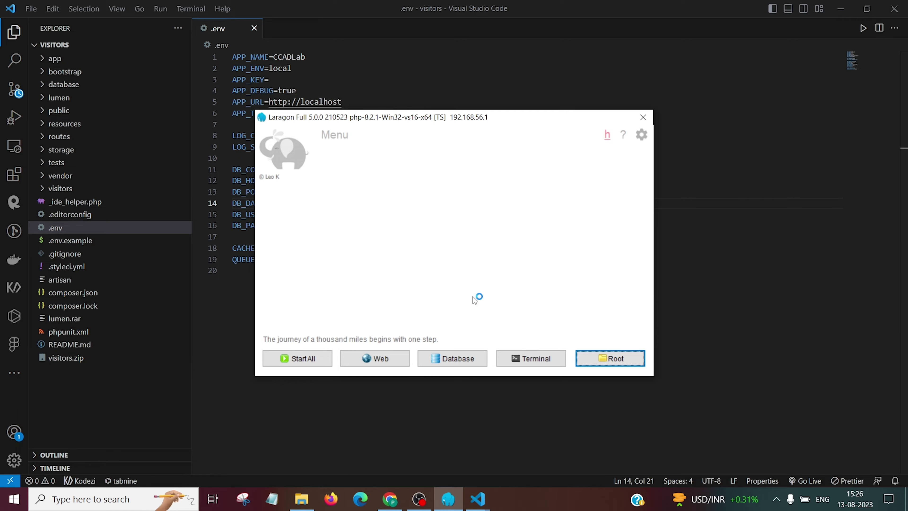
left_click(464, 357)
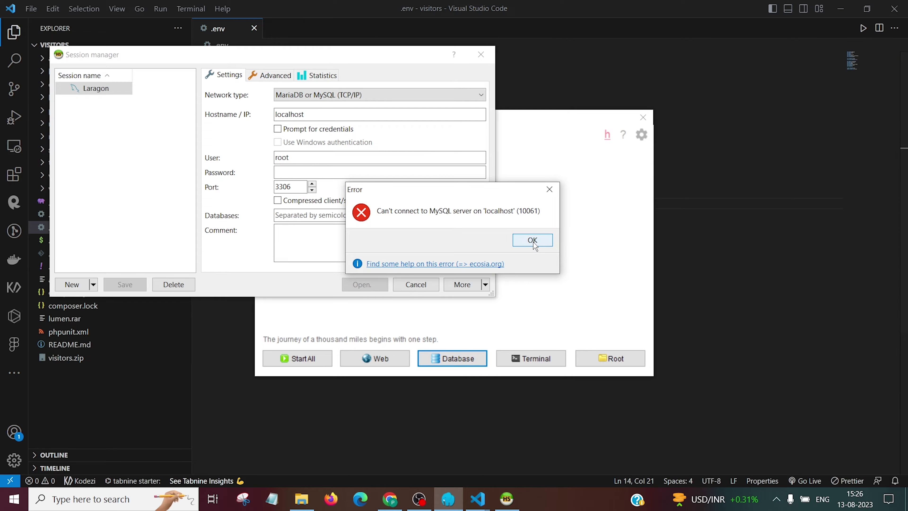
left_click(531, 240)
left_click(415, 284)
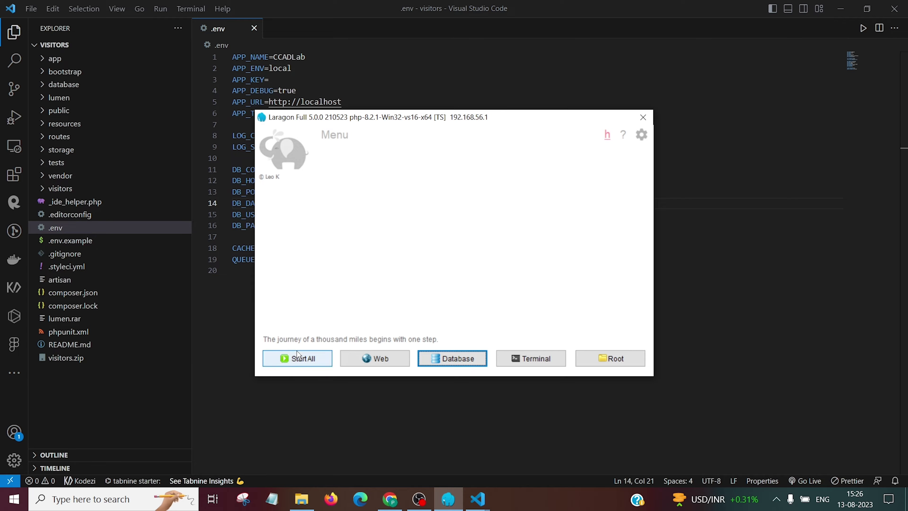
Step: Start all Laragon services, open the database manager, and collapse the nextdashdb database
key("Return")
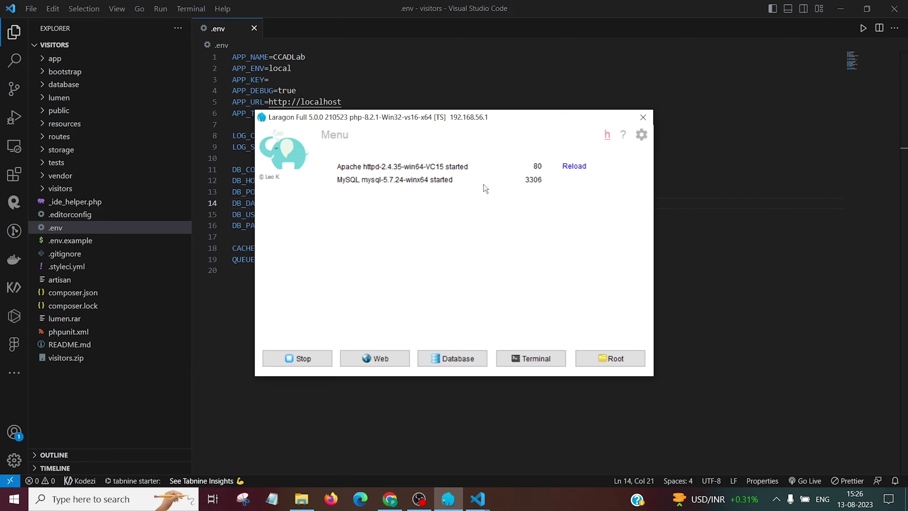
left_click(461, 358)
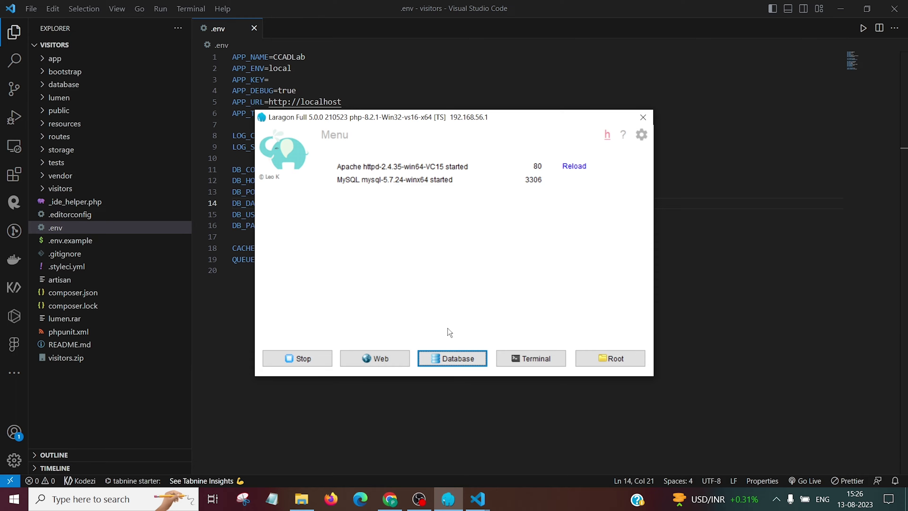
left_click(335, 254)
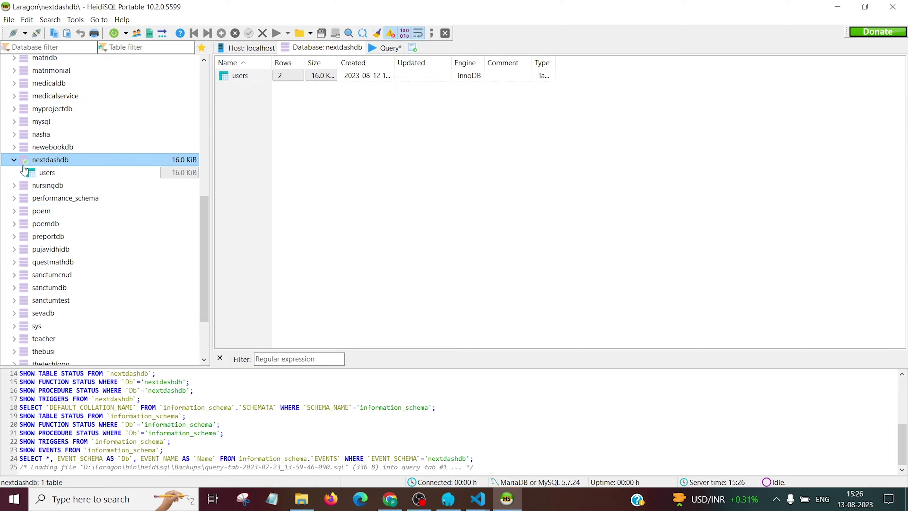
left_click(14, 159)
Step: Create a database on the Laragon server in HeidiSQL, named visitorsdb as copied from the DB_DATABASE entry in .env
mouse_move(478, 499)
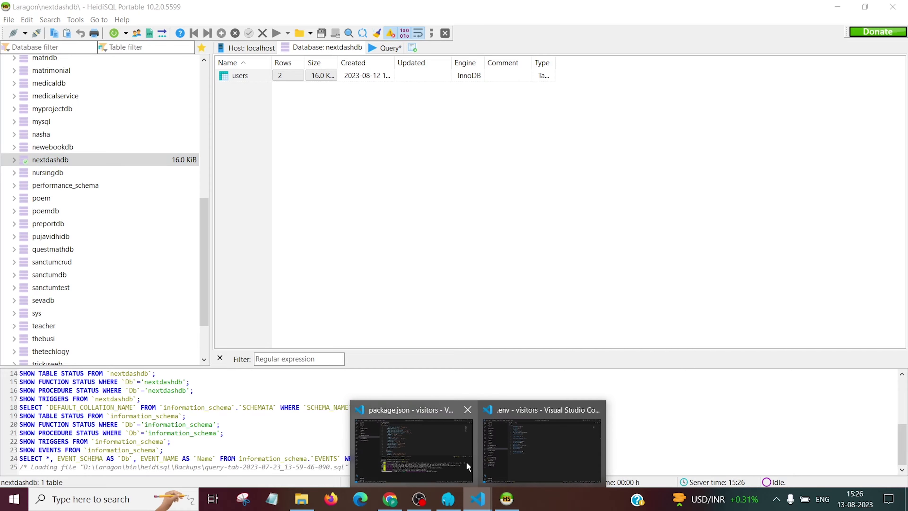
left_click(518, 449)
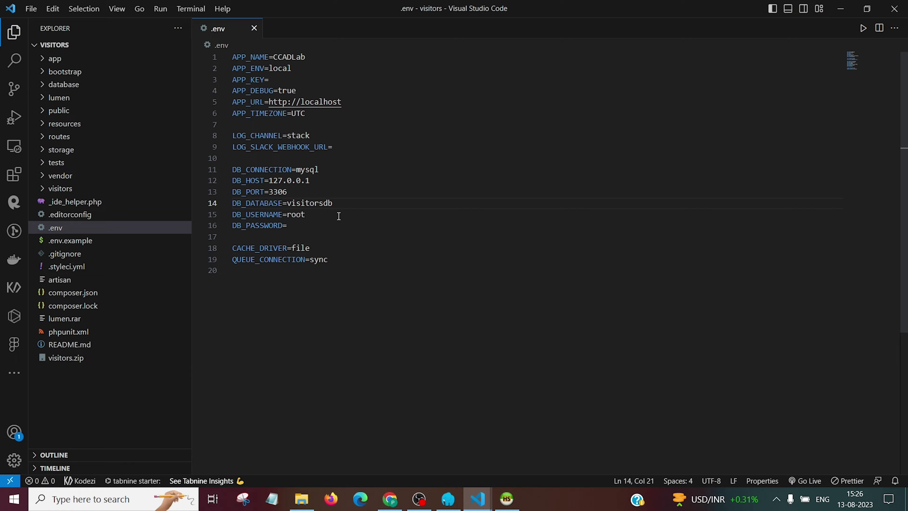
left_click(505, 501)
scroll(86, 126, "up", 10)
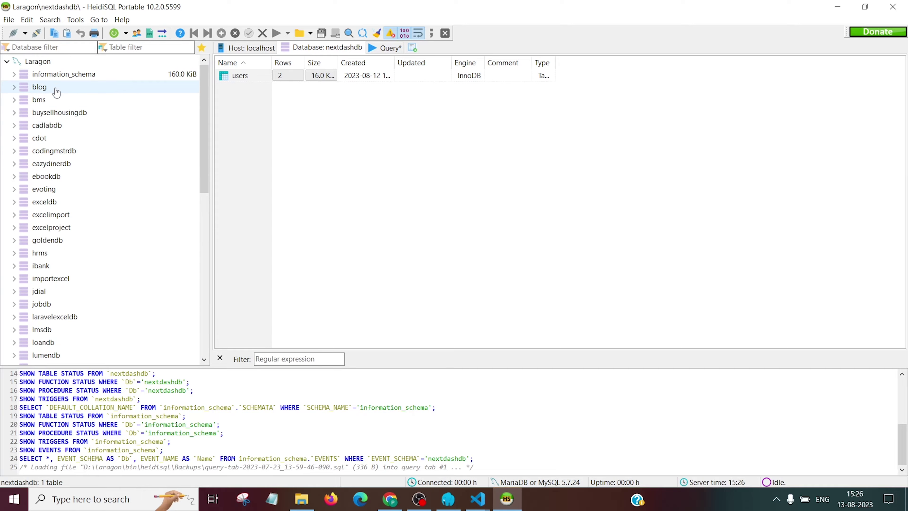
right_click(51, 61)
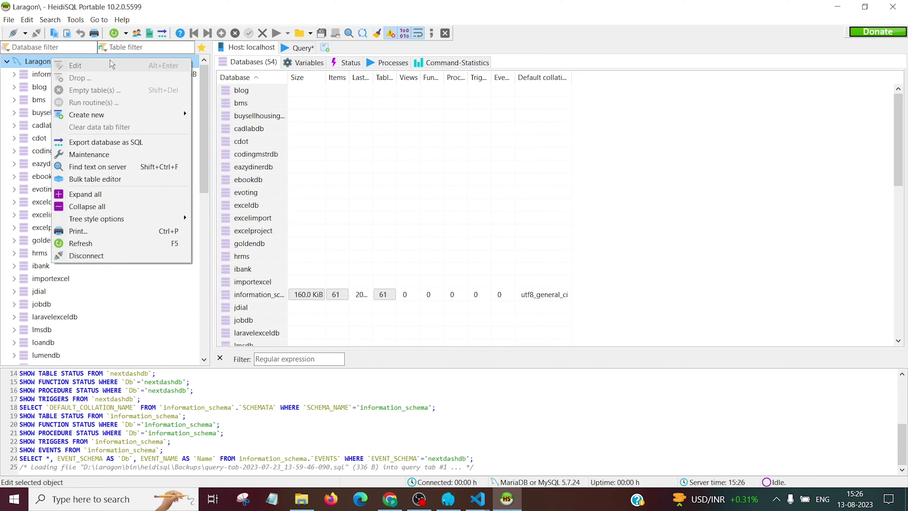
mouse_move(186, 116)
left_click(219, 114)
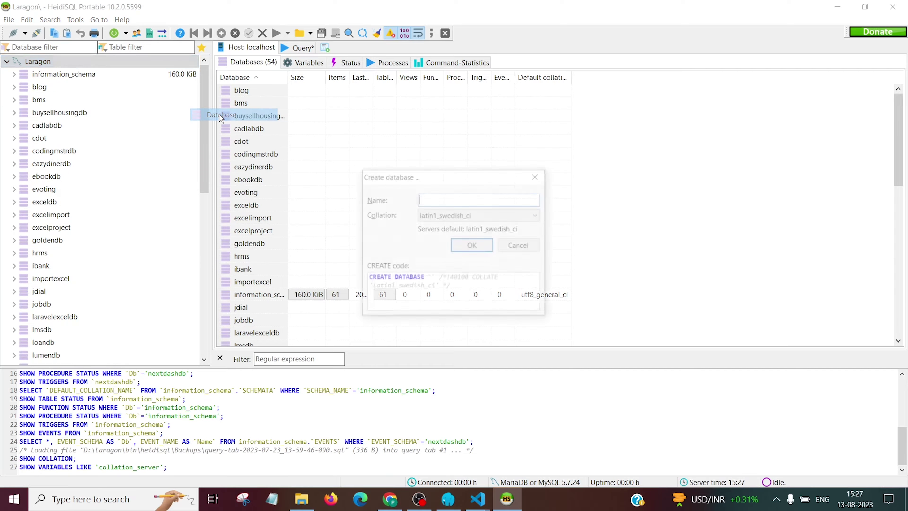
mouse_move(478, 498)
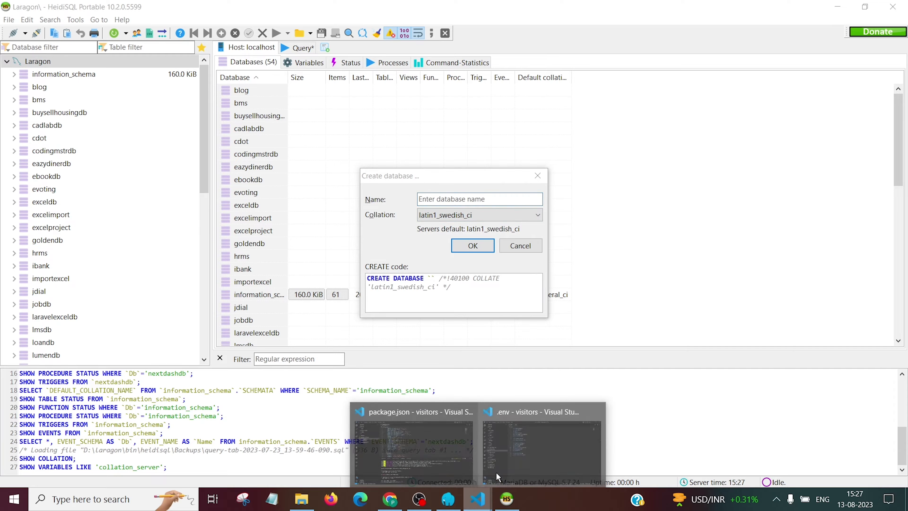
left_click(500, 468)
double_click(332, 207)
key("ctrl+c")
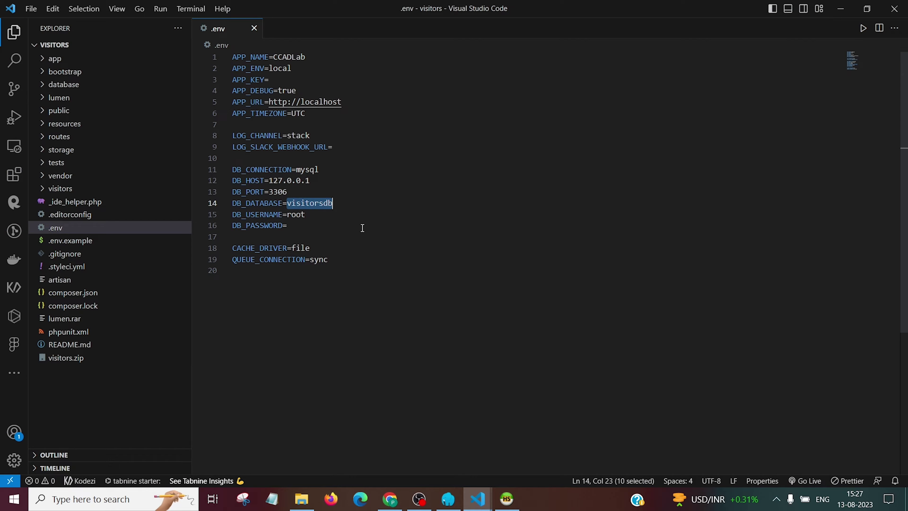
left_click(502, 498)
key("ctrl+v")
left_click(475, 246)
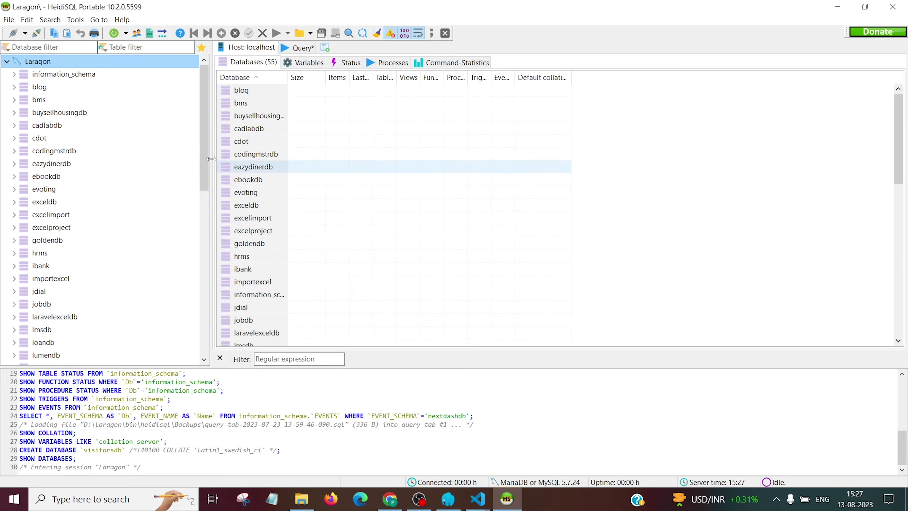
Step: Open visitorsdb in the HeidiSQL database tree and compare it with the database name in the .env file
scroll(107, 215, "down", 11)
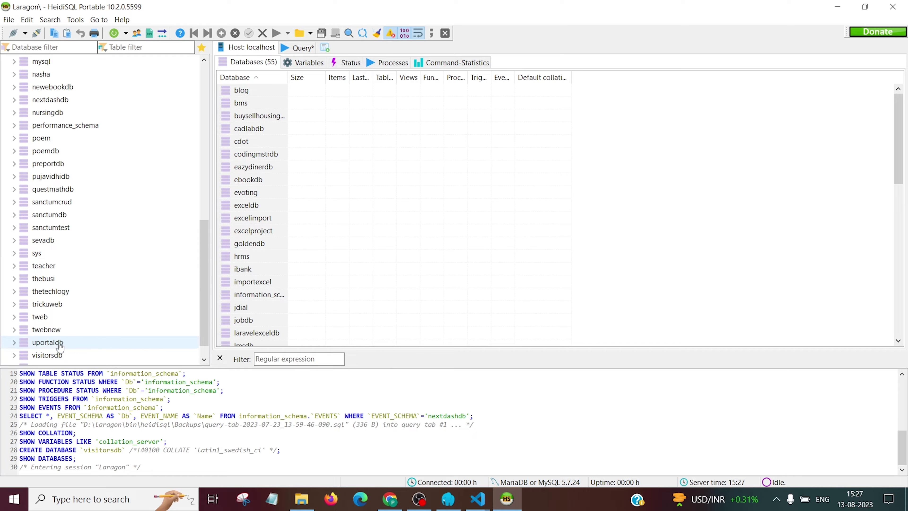
left_click(54, 355)
left_click(478, 498)
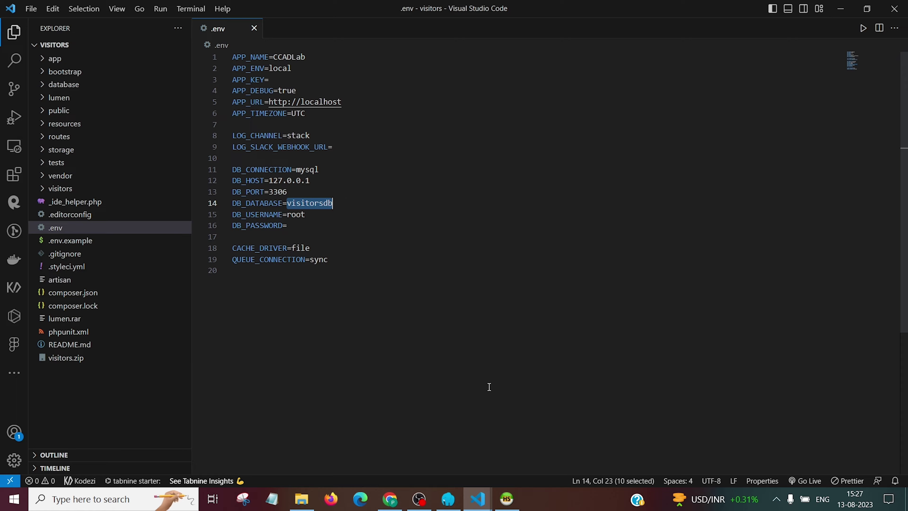
left_click(507, 498)
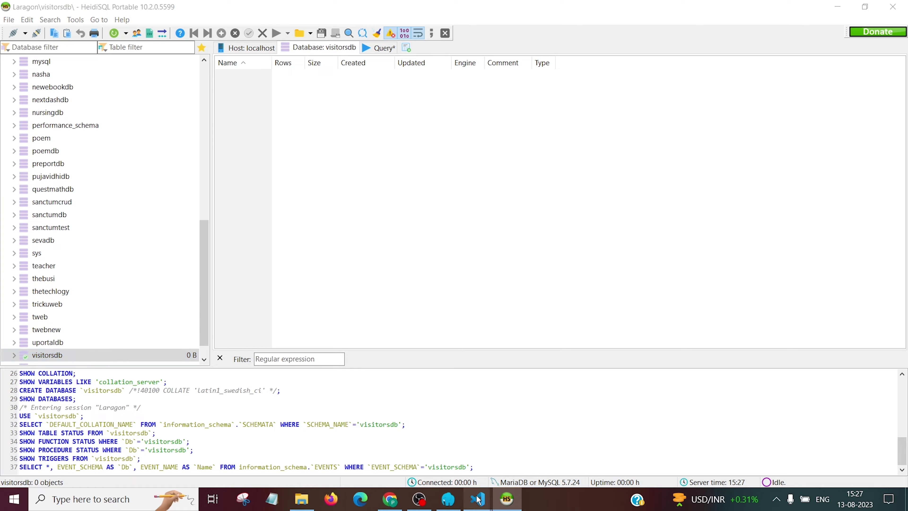
Step: Switch to the frontend project in Visual Studio Code and run npm start in its terminal
mouse_move(479, 500)
left_click(421, 452)
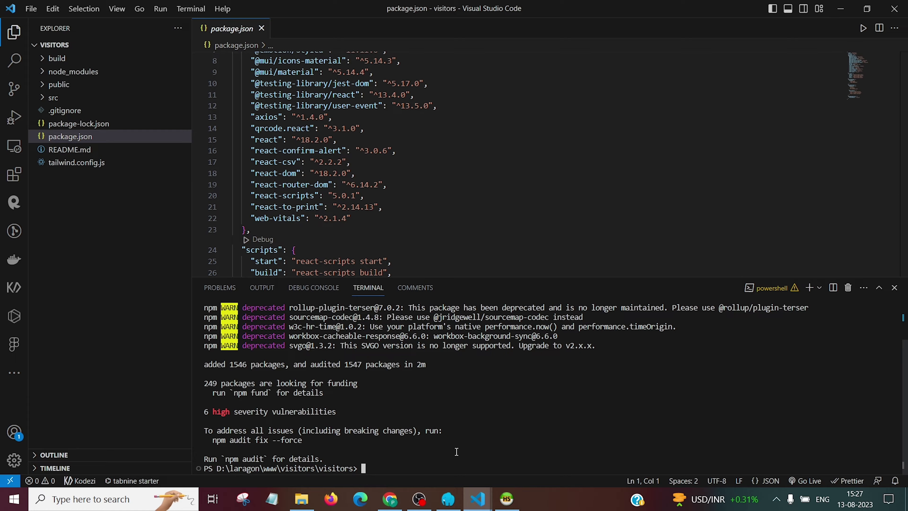
type("npm start")
key("Return")
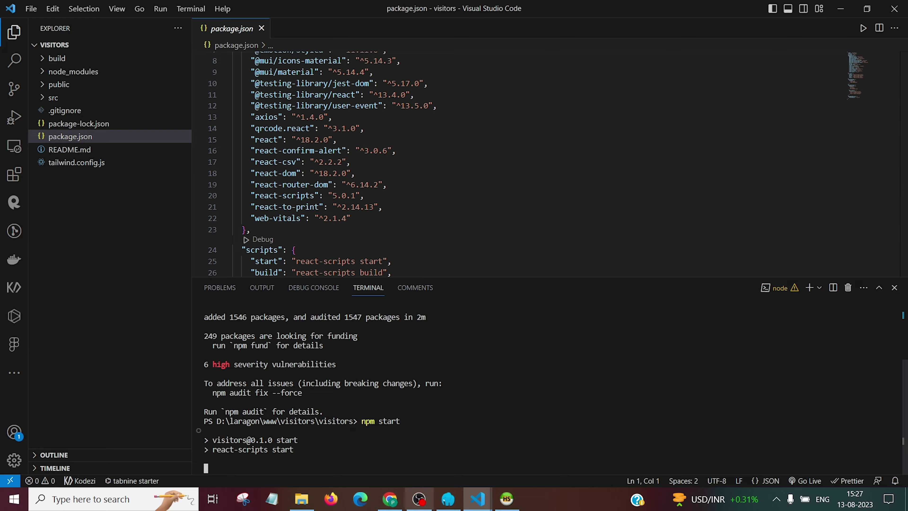
Step: Open localhost:3000 in a new Chrome tab
left_click(390, 499)
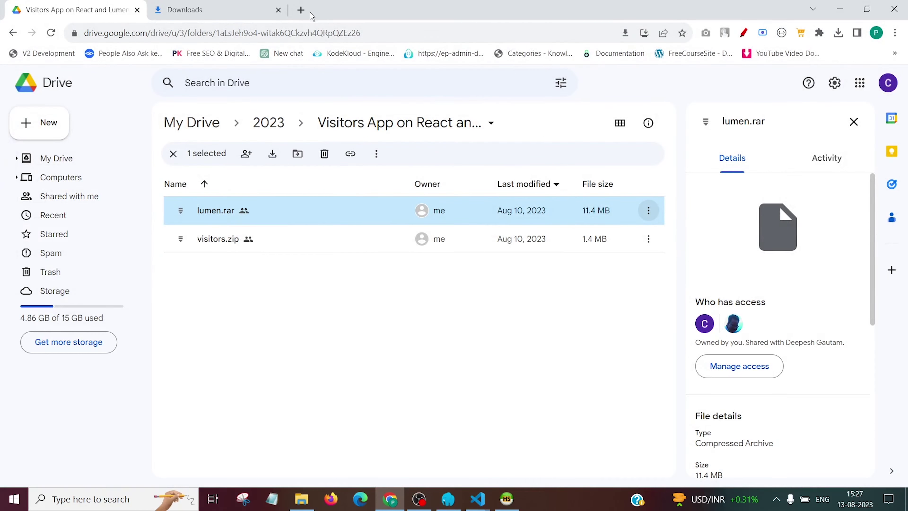
left_click(301, 10)
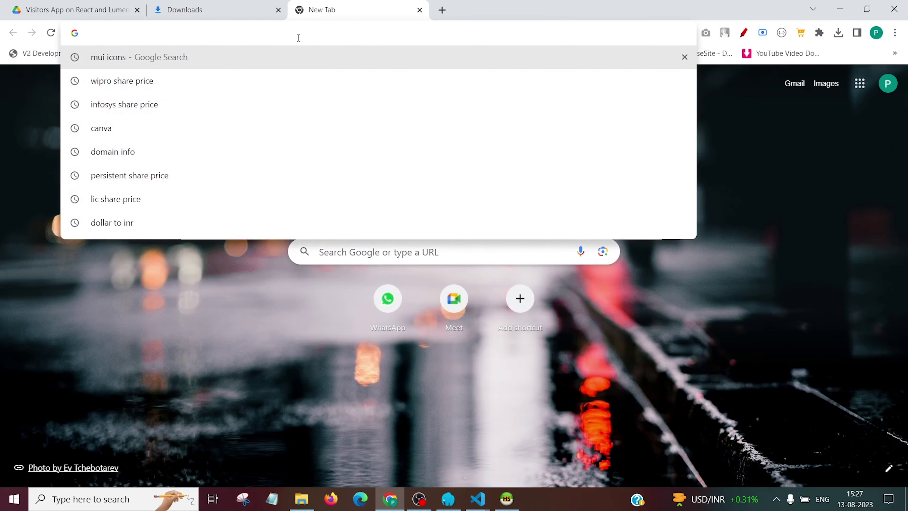
type("localhost:3000")
key("Return")
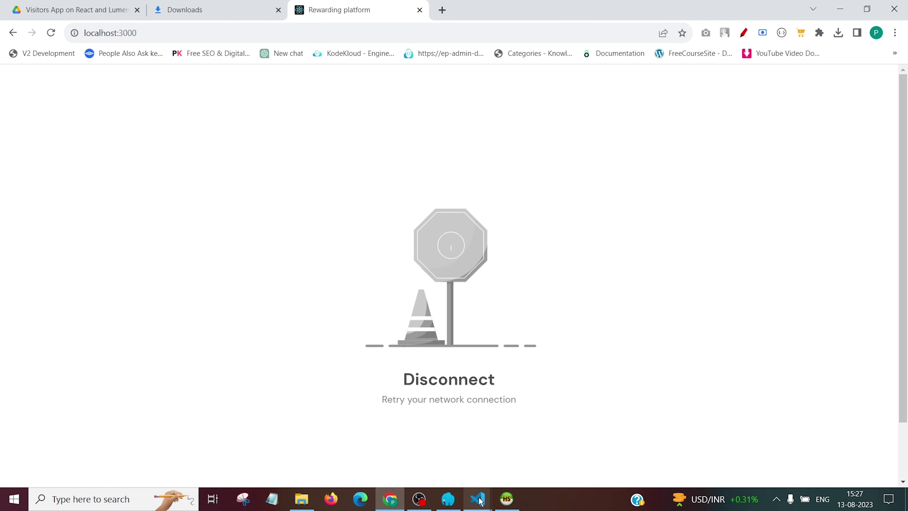
Step: Return to the frontend project in Visual Studio Code, view index.js in the src folder, and expand the components folder
mouse_move(478, 499)
left_click(397, 450)
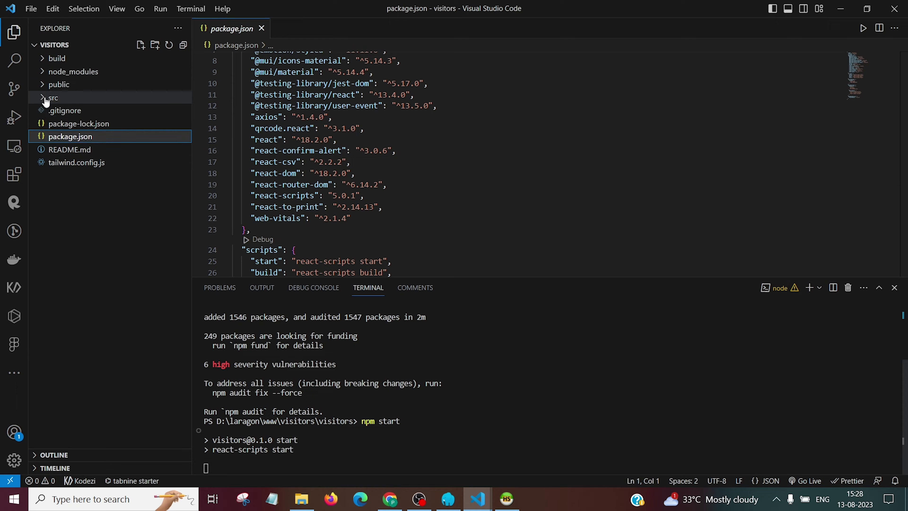
left_click(54, 97)
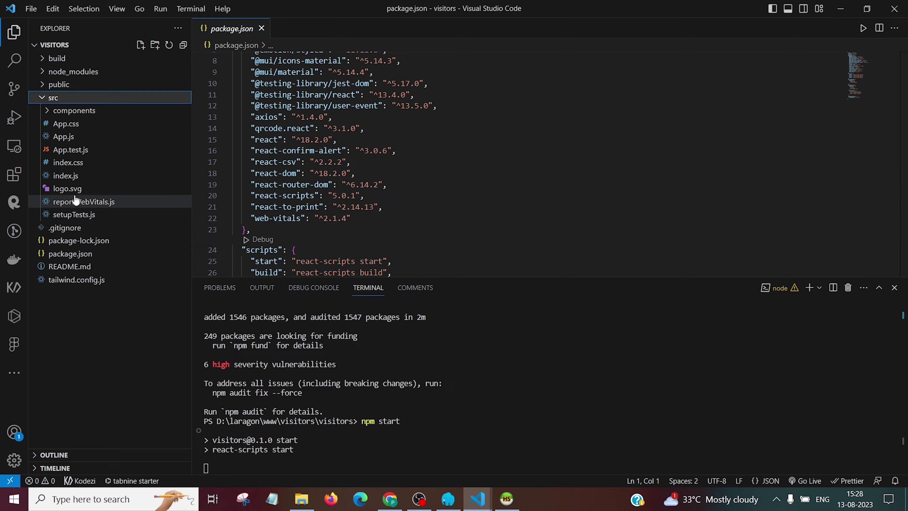
left_click(89, 175)
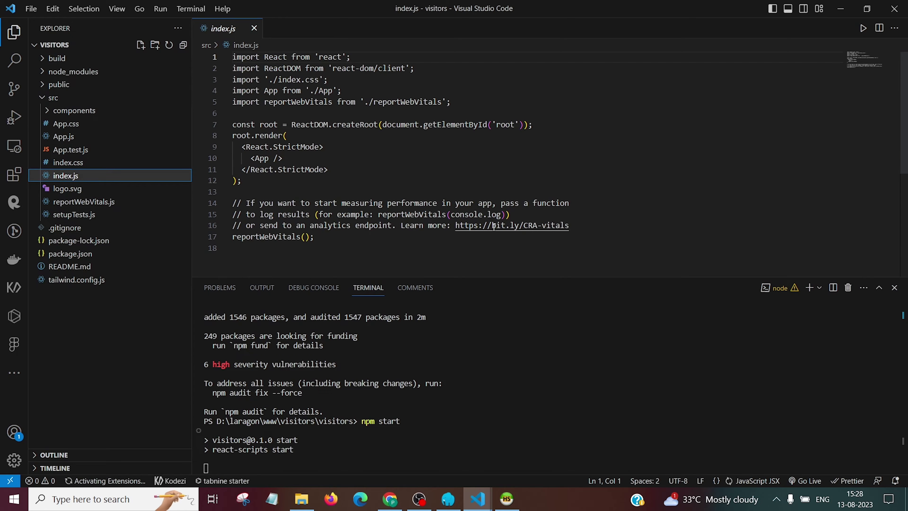
left_click(66, 111)
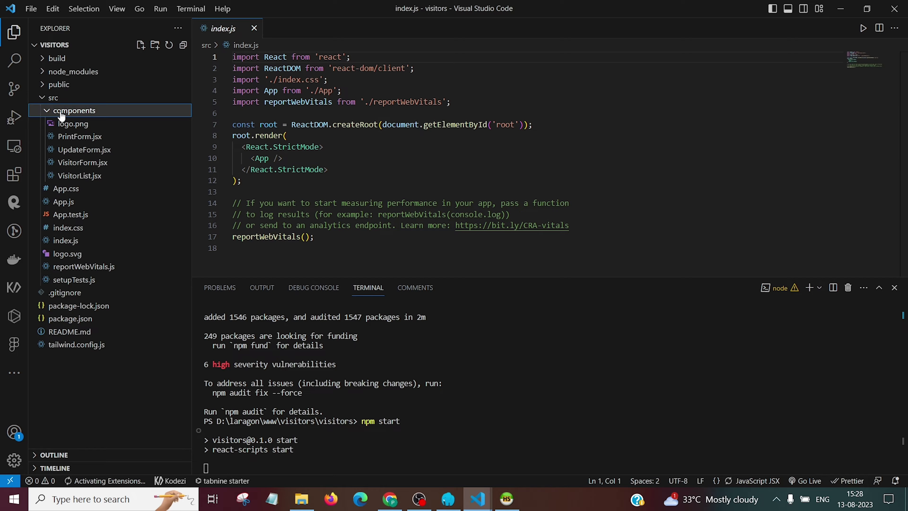
Step: Open VisitorForm.jsx and examine the form fields, the API address in handleSubmit, and the gotowhatsapp function
left_click(93, 164)
scroll(486, 197, "down", 18)
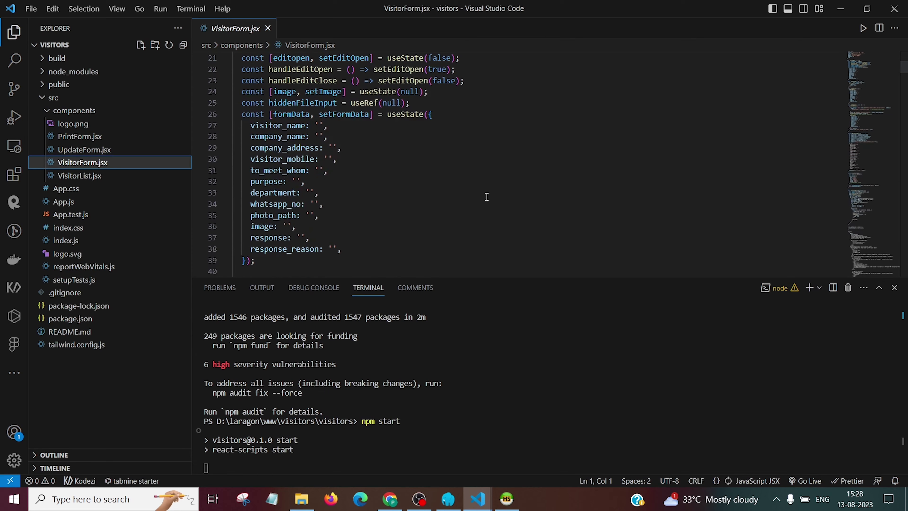
scroll(487, 197, "down", 3)
scroll(507, 178, "up", 2)
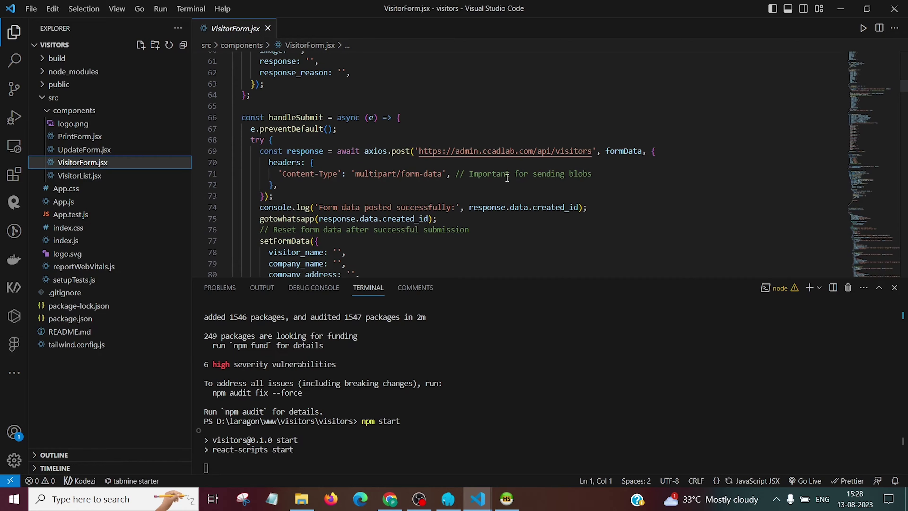
left_click_drag(595, 150, 442, 151)
left_click(505, 173)
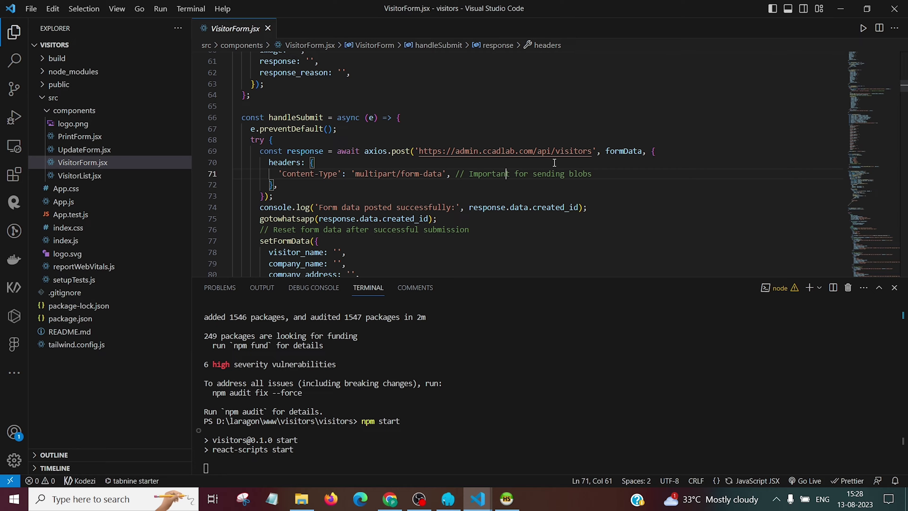
scroll(514, 175, "down", 8)
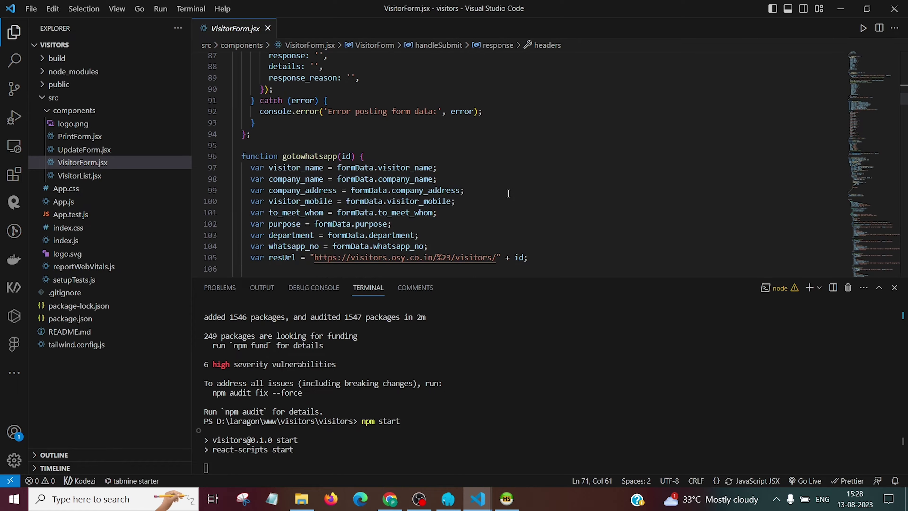
Step: Review the WhatsApp message URL, the handleSubmit request, and the handleChange and handleReset functions in VisitorForm.jsx
scroll(508, 193, "down", 1)
scroll(509, 193, "down", 8)
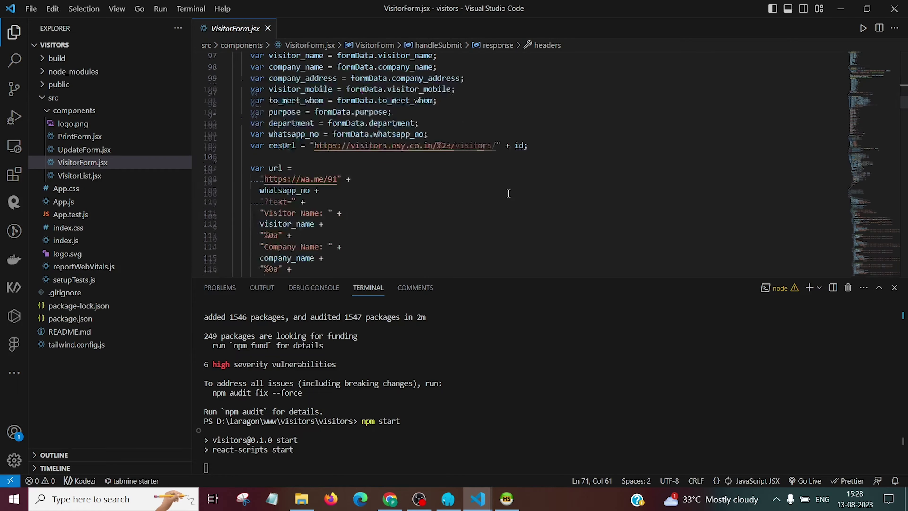
scroll(509, 194, "up", 4)
scroll(508, 193, "up", 3)
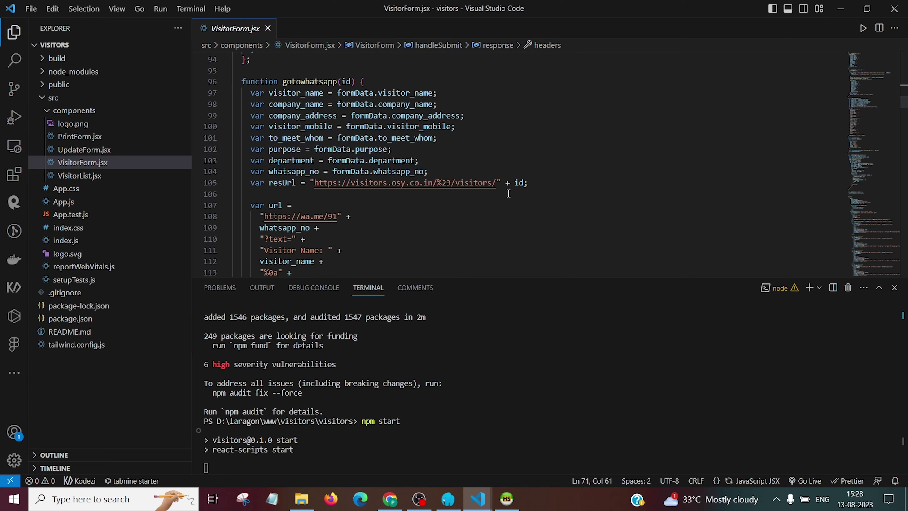
scroll(508, 194, "up", 12)
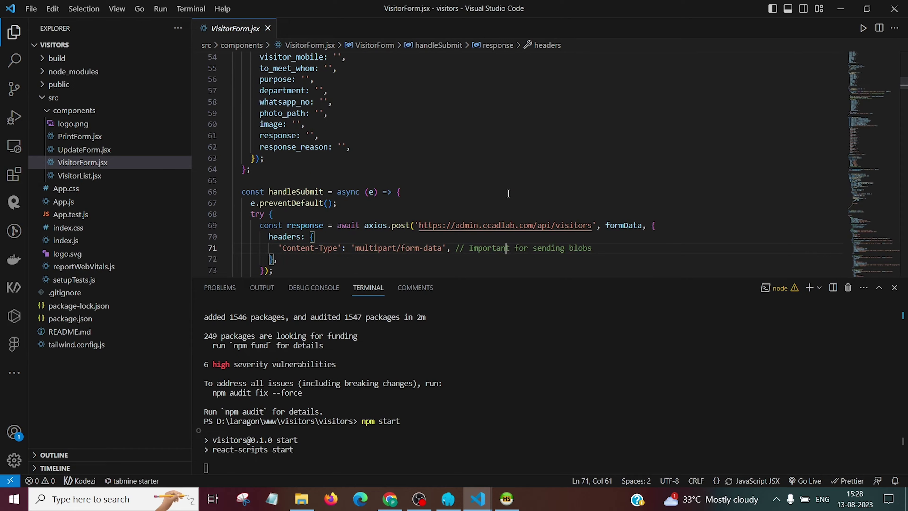
scroll(508, 193, "up", 9)
scroll(508, 193, "down", 2)
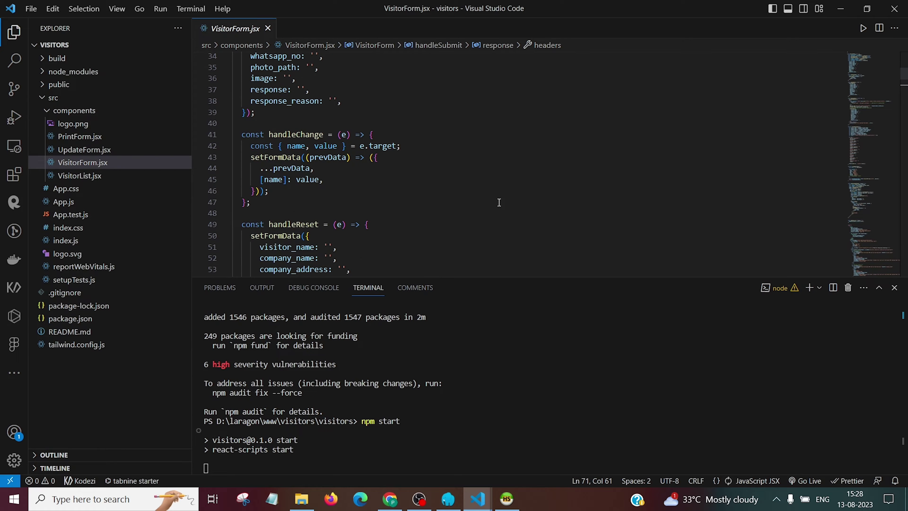
Step: Open App.js and examine its component imports and the route that renders VisitorForm
left_click(139, 206)
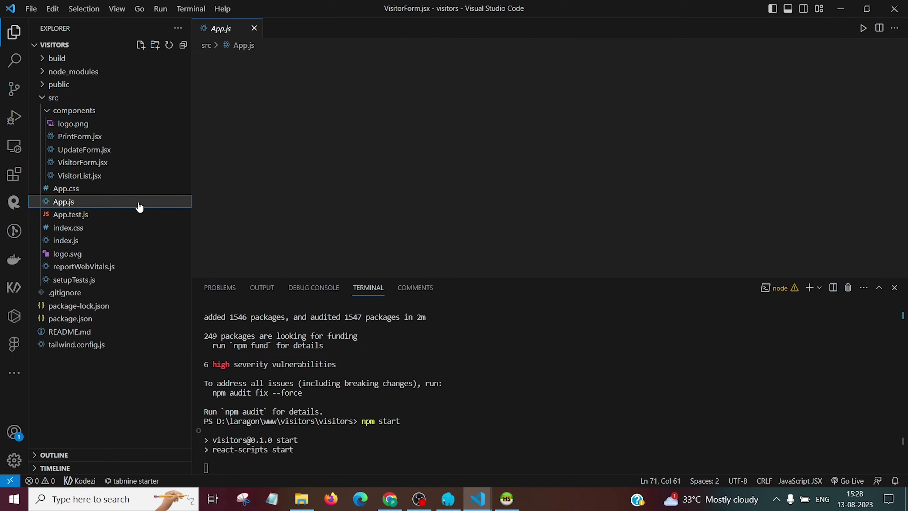
left_click(265, 80)
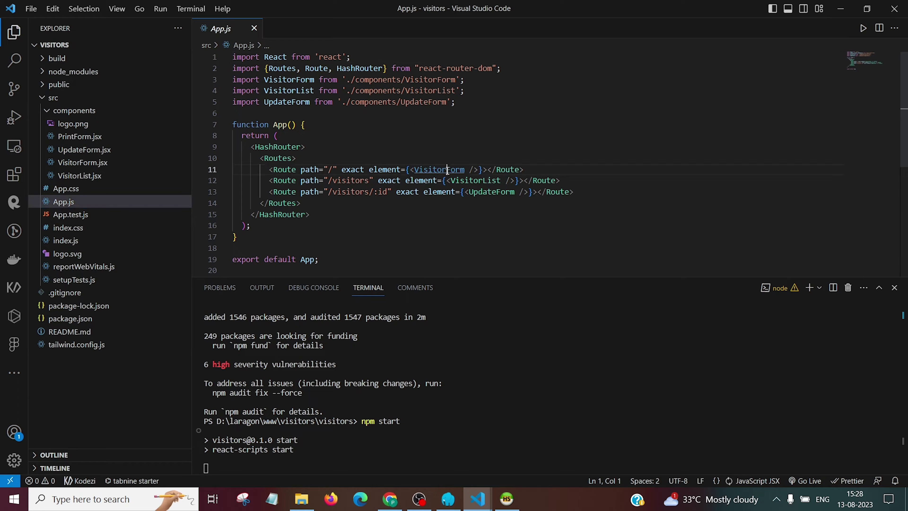
left_click(424, 170)
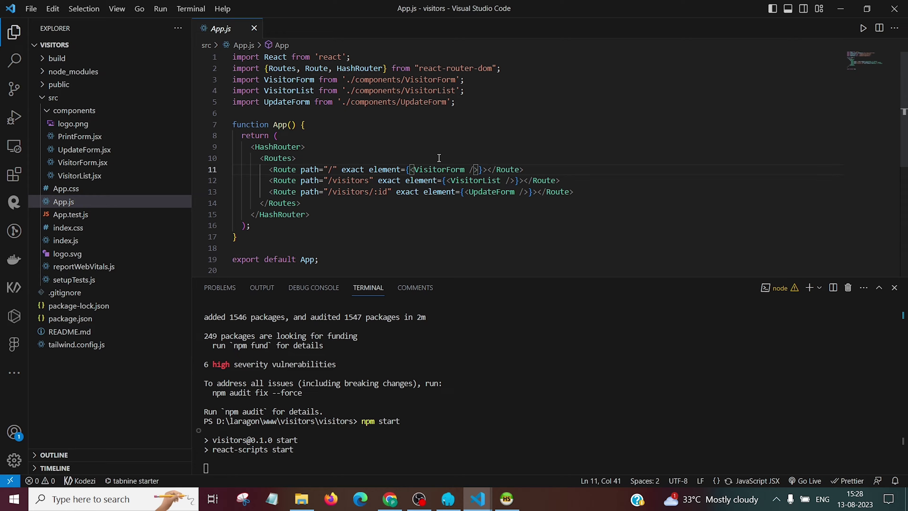
Step: Reopen VisitorForm.jsx and examine the code from the handlers down to the logo and h1 heading above the form
left_click(115, 164)
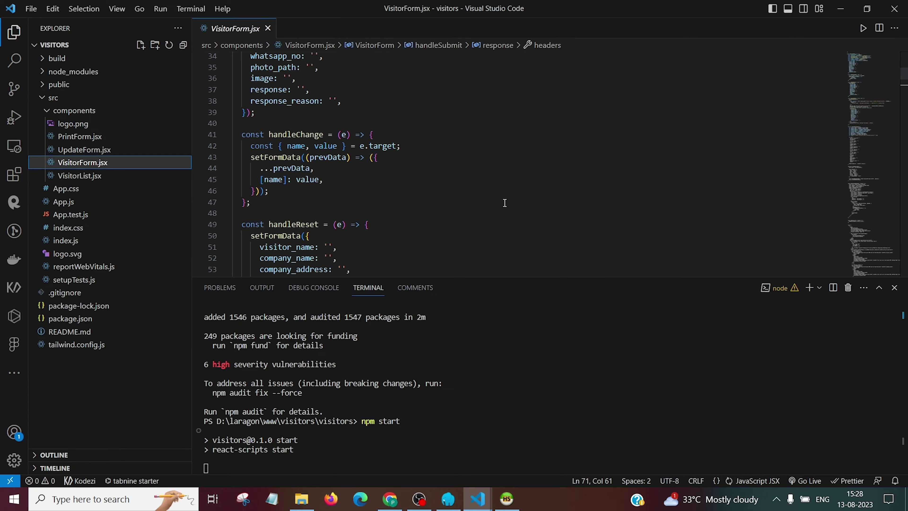
scroll(504, 202, "down", 20)
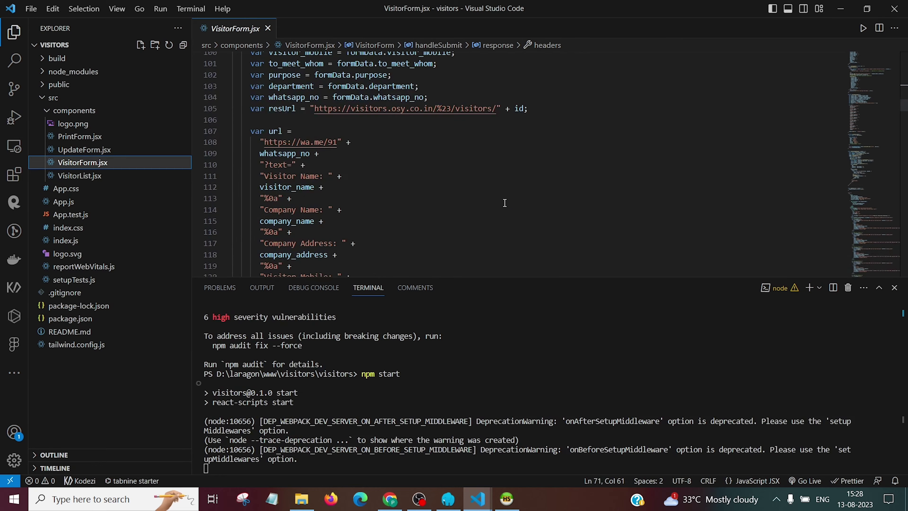
scroll(504, 203, "down", 20)
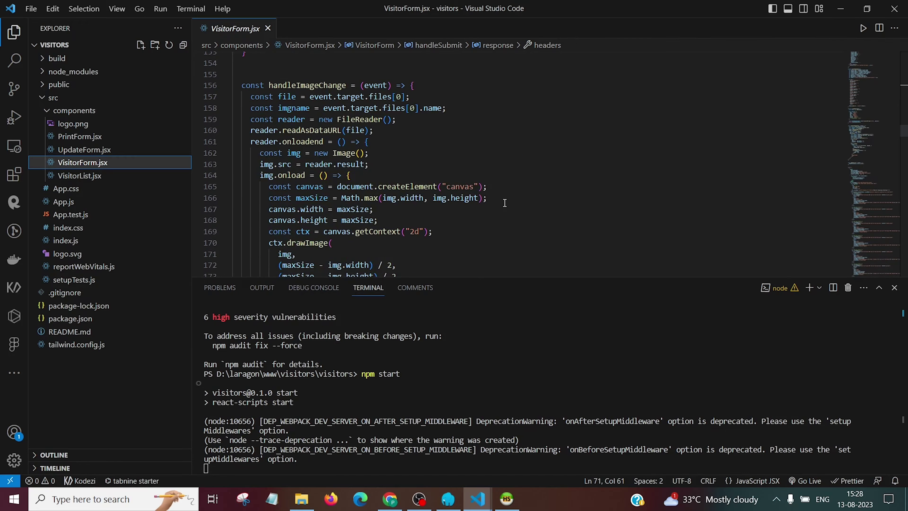
scroll(505, 203, "down", 9)
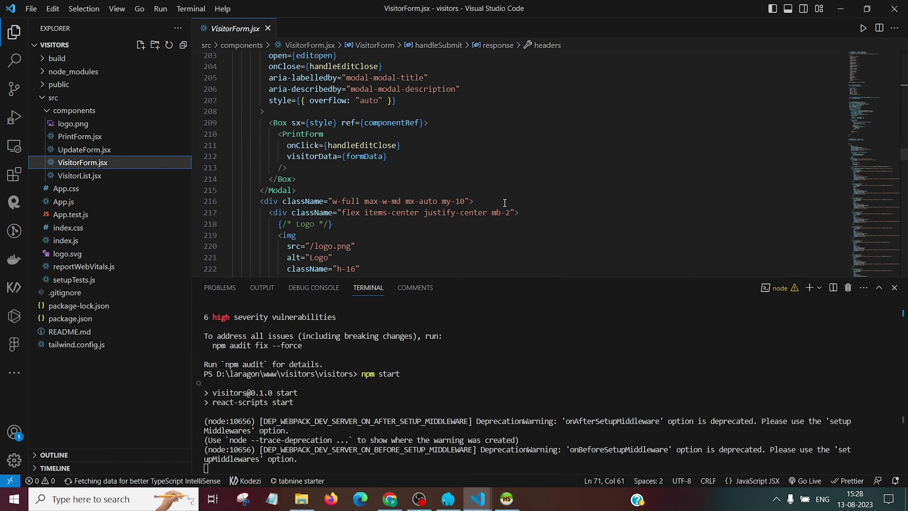
scroll(505, 203, "down", 2)
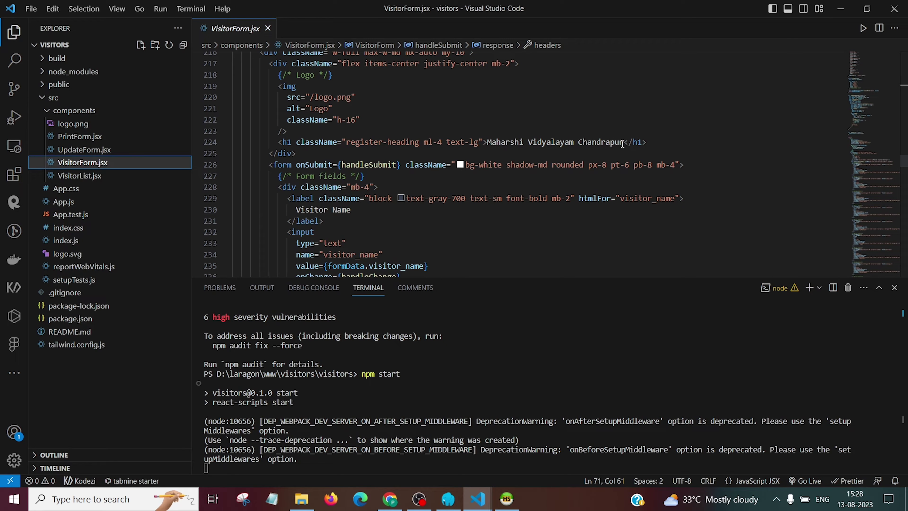
Step: Search all project files for the heading text "Maharshi Vidyalayam Chandrapur" and expand the replace option
left_click_drag(624, 144, 488, 143)
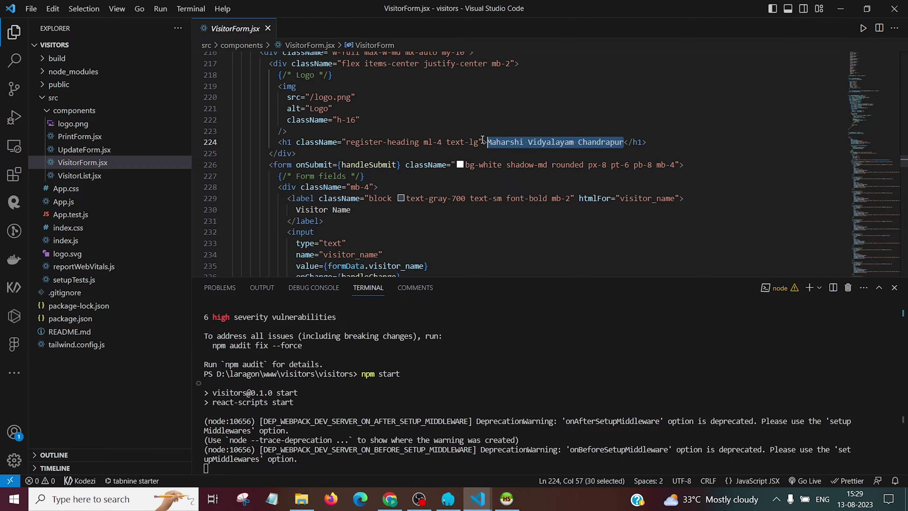
key("ctrl+shift+f")
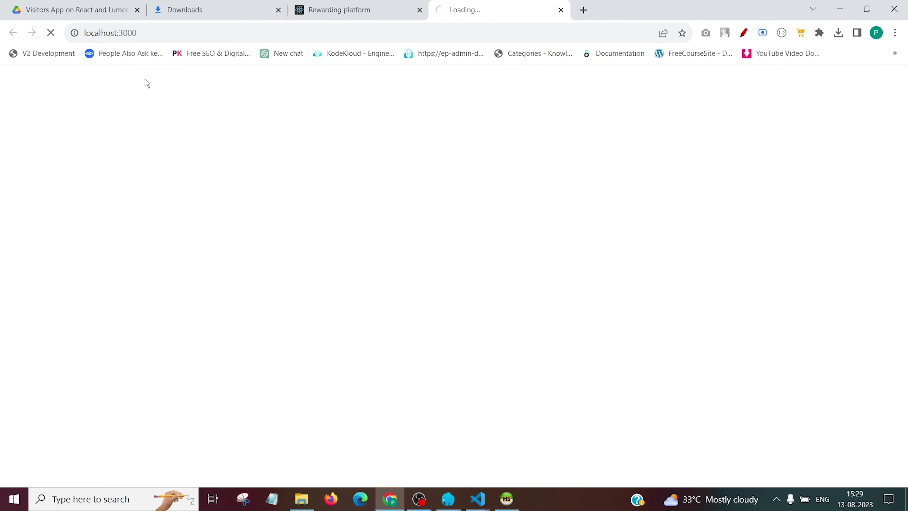
left_click(537, 443)
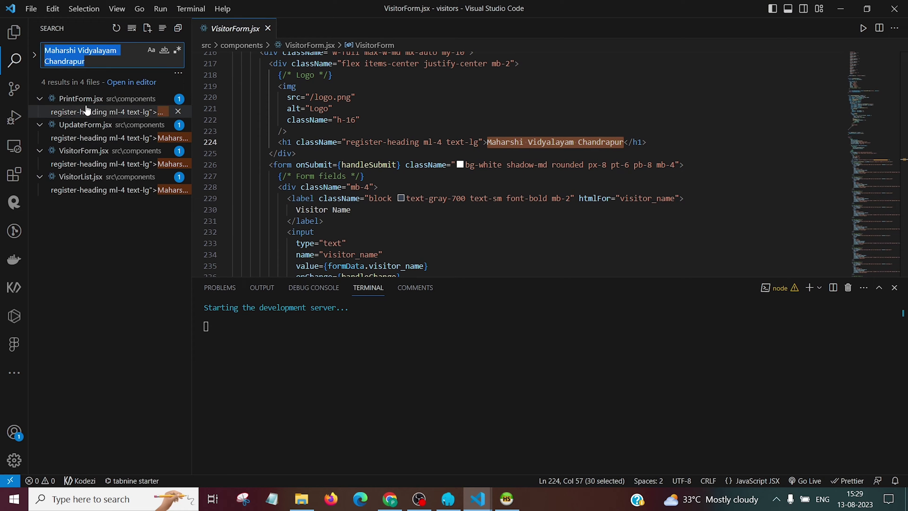
key("ctrl+shift+h")
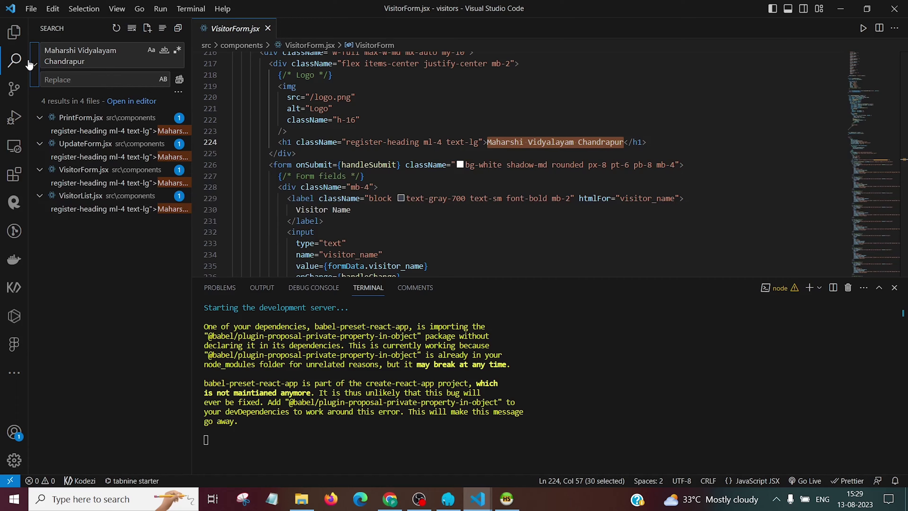
left_click(21, 41)
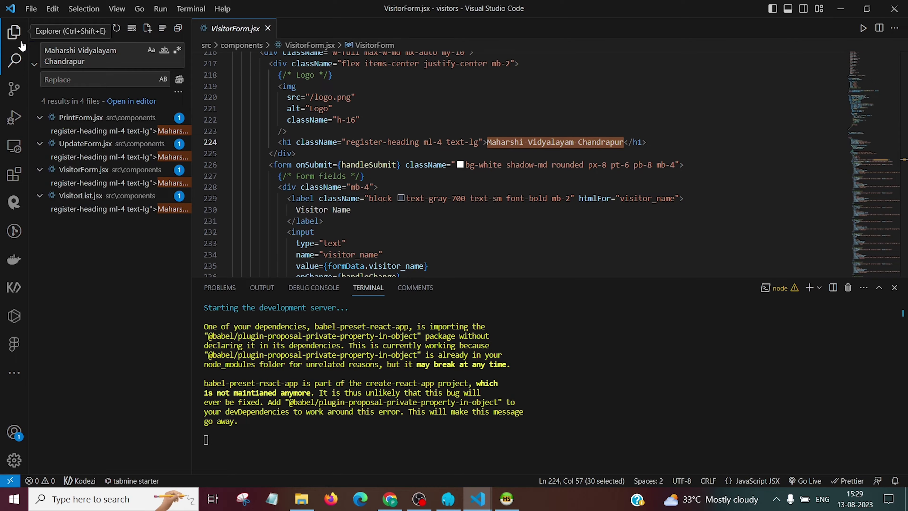